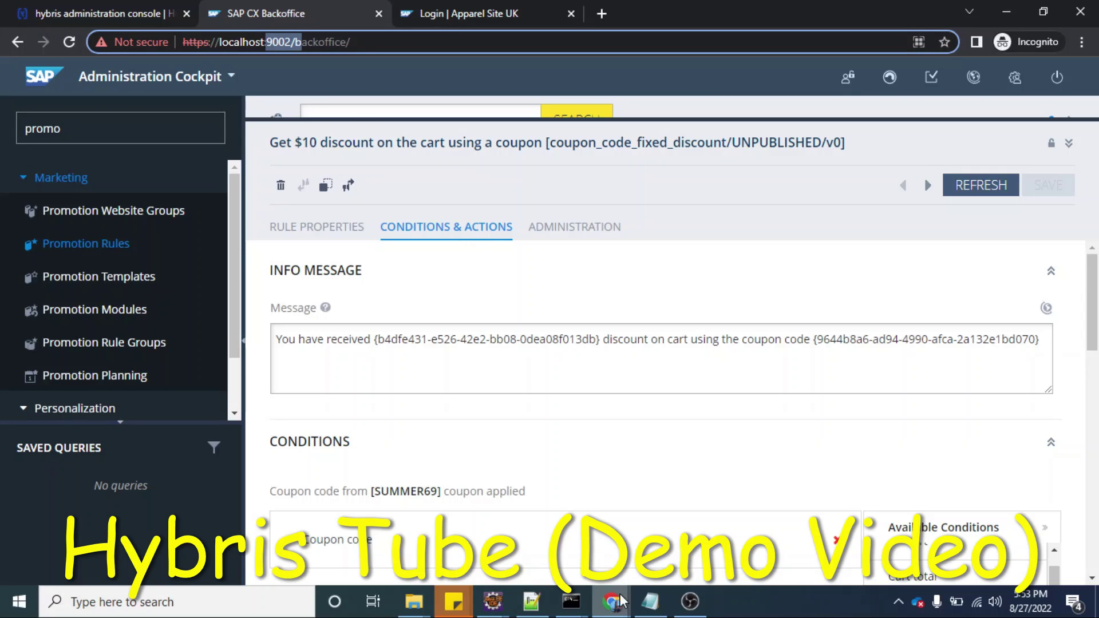
Compare the Backoffice window on port 9022 with the incognito Backoffice window on port 9002, highlighting the port in the incognito window's address.
left_click(611, 601)
left_click(536, 517)
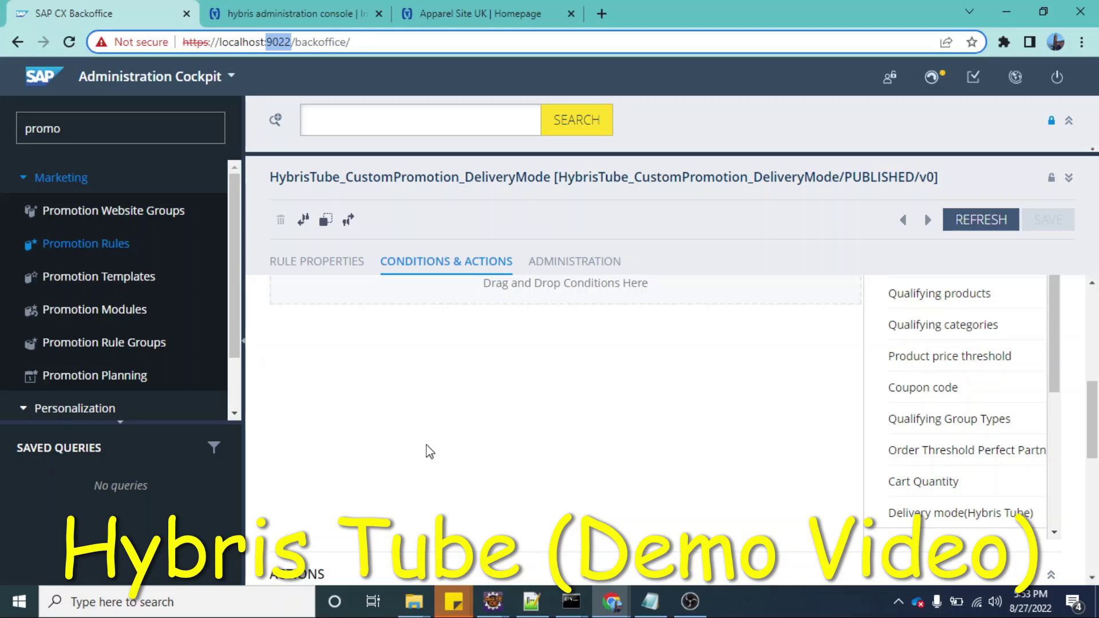
left_click(610, 601)
left_click(704, 518)
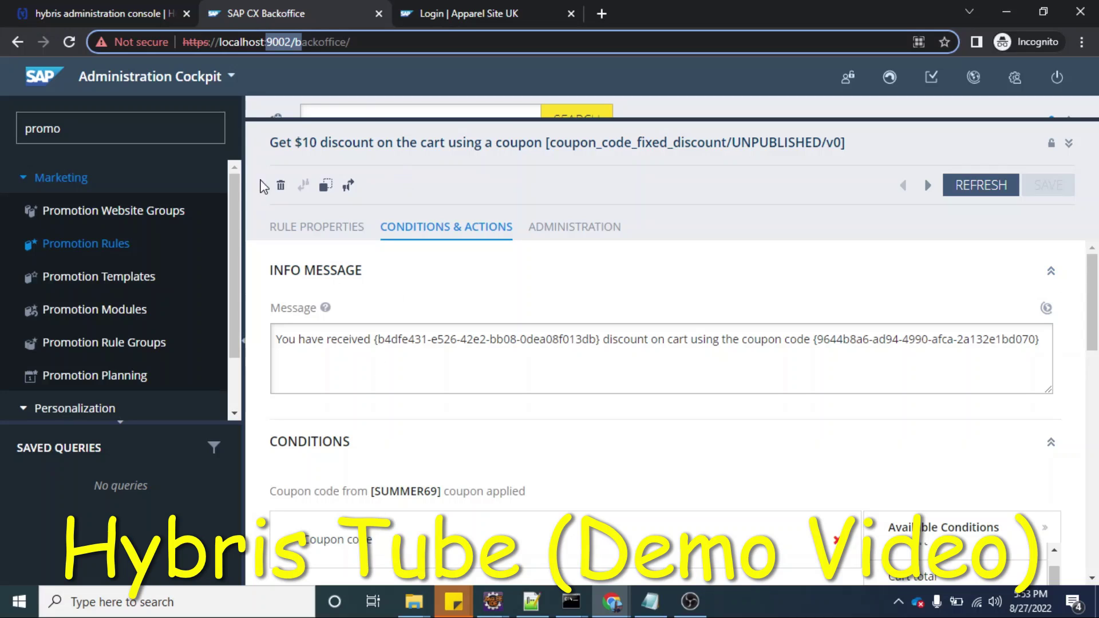
key("End")
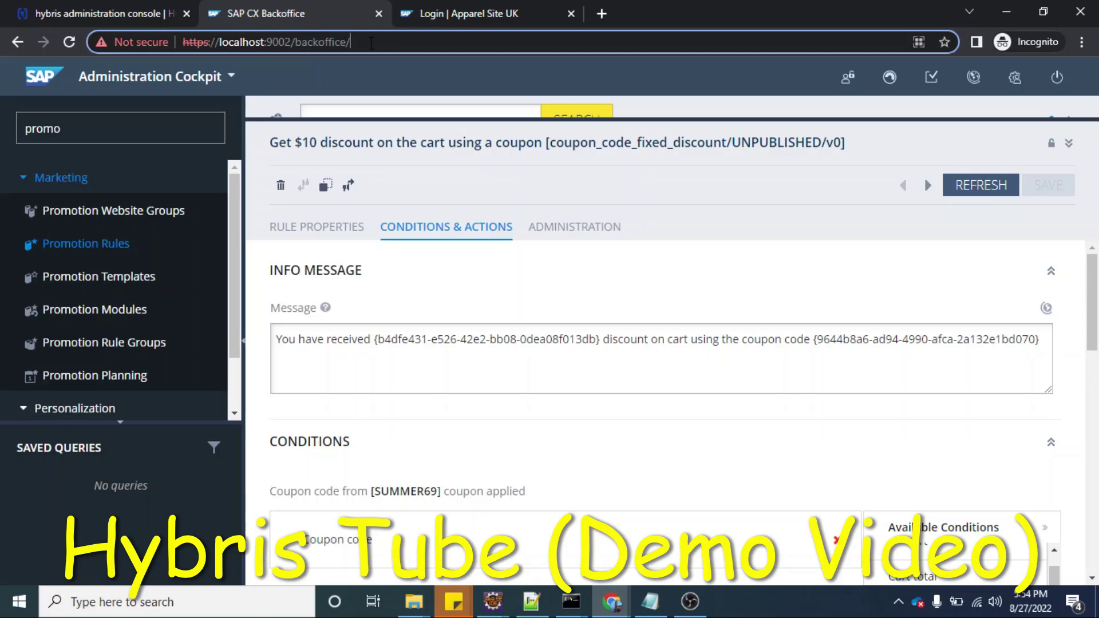
double_click(277, 42)
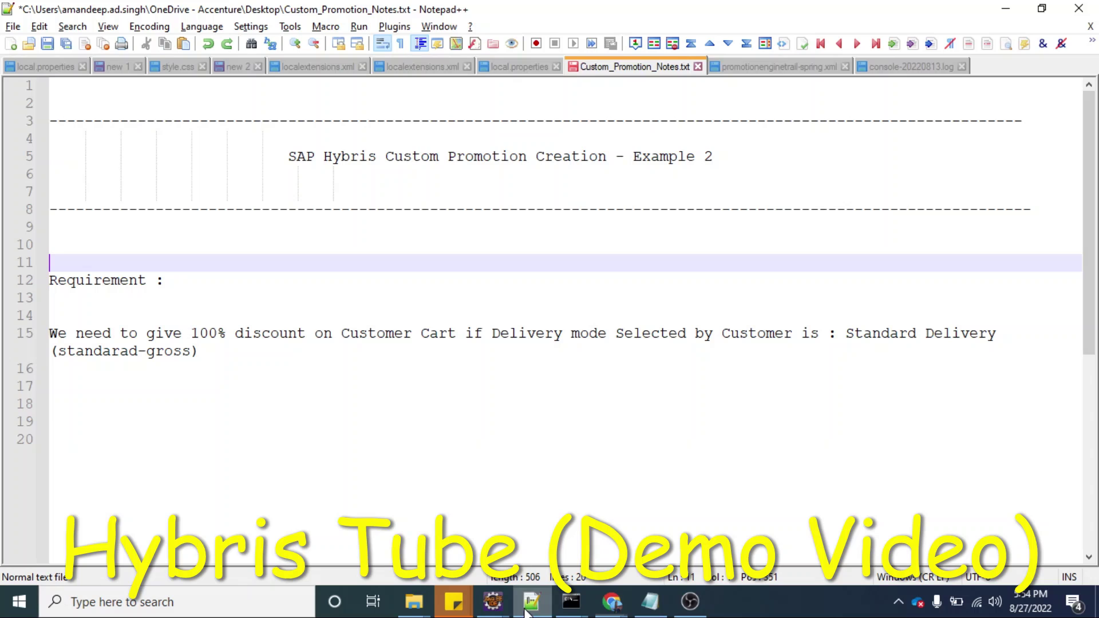
Compare the Standard Delivery discount requirement in the Notepad++ notes with the available cart conditions of the coupon rule in the port 9002 Backoffice.
left_click(531, 601)
left_click_drag(232, 338, 895, 345)
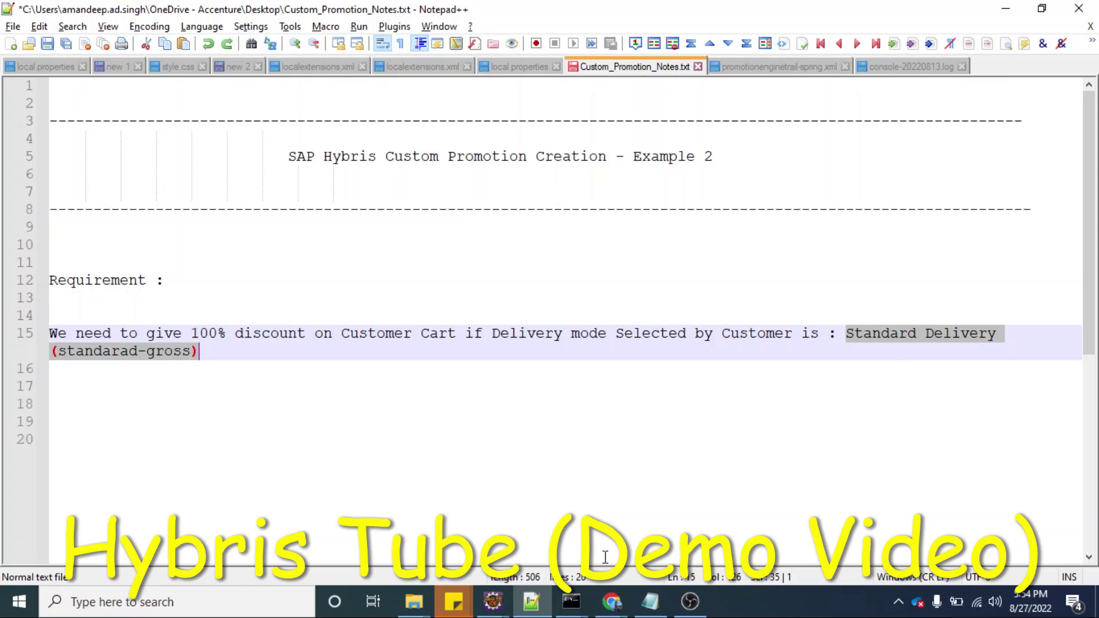
left_click(611, 601)
left_click(679, 531)
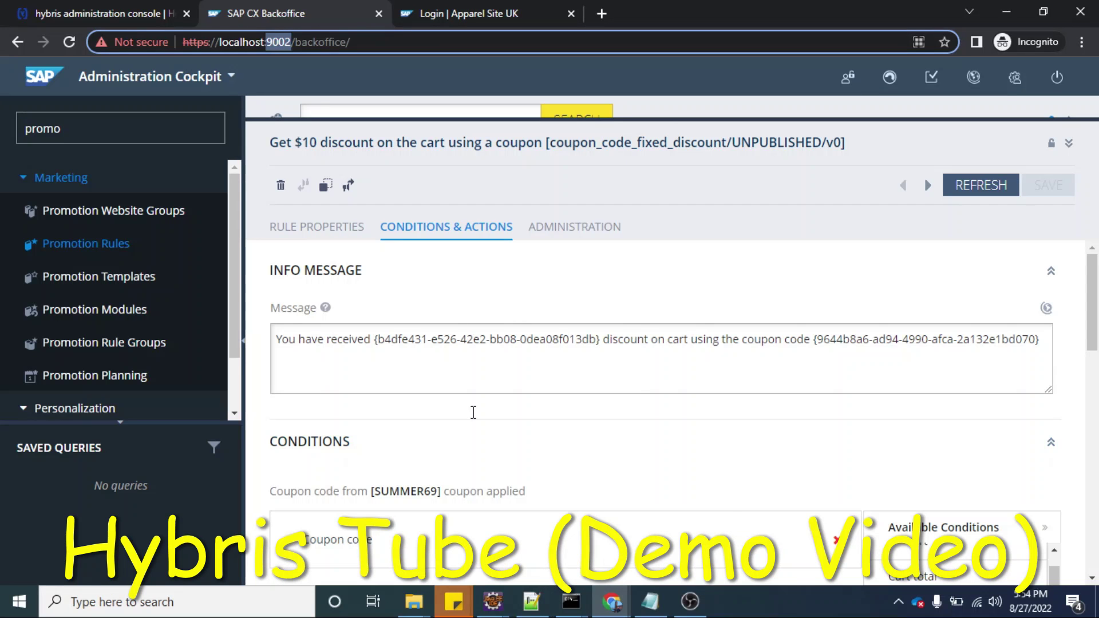
scroll(853, 500, "down", 5)
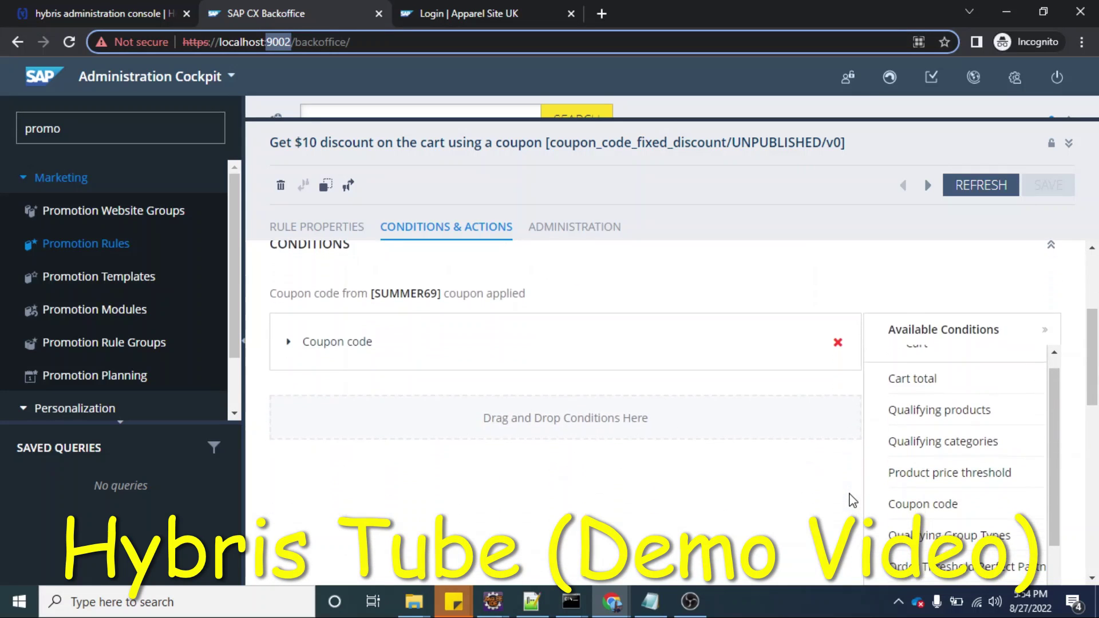
scroll(925, 422, "up", 1)
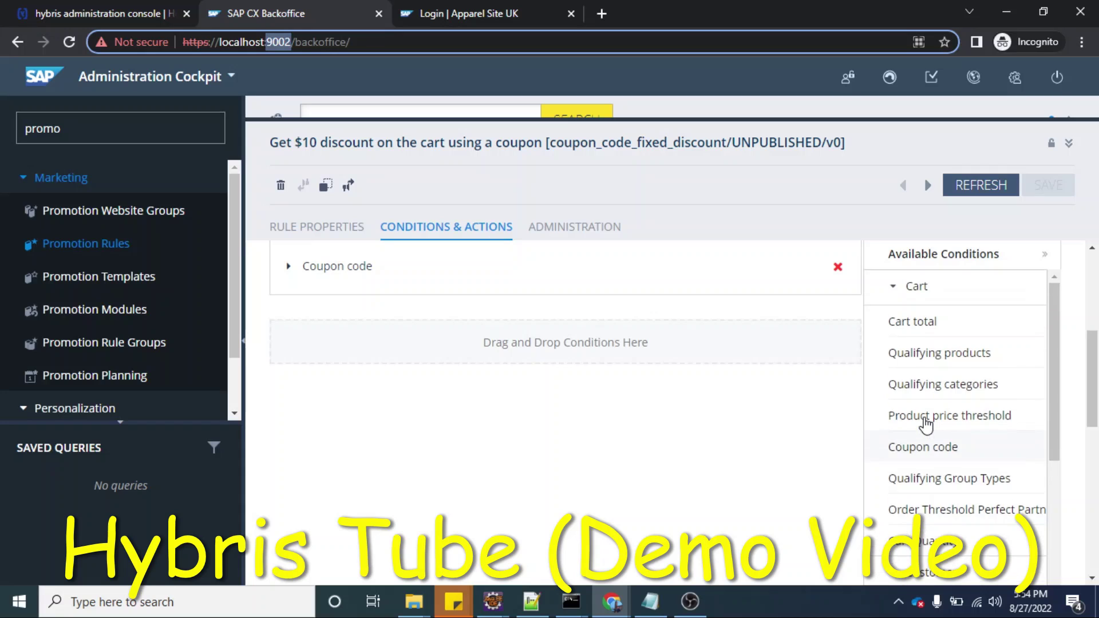
scroll(925, 422, "down", 1)
scroll(926, 426, "down", 1)
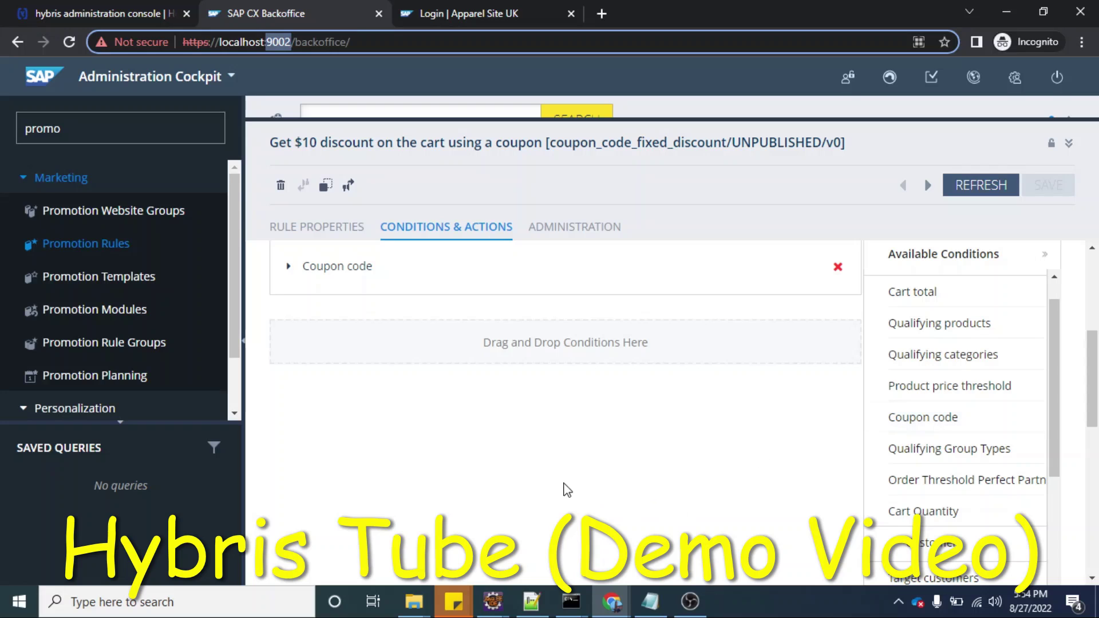
left_click(530, 605)
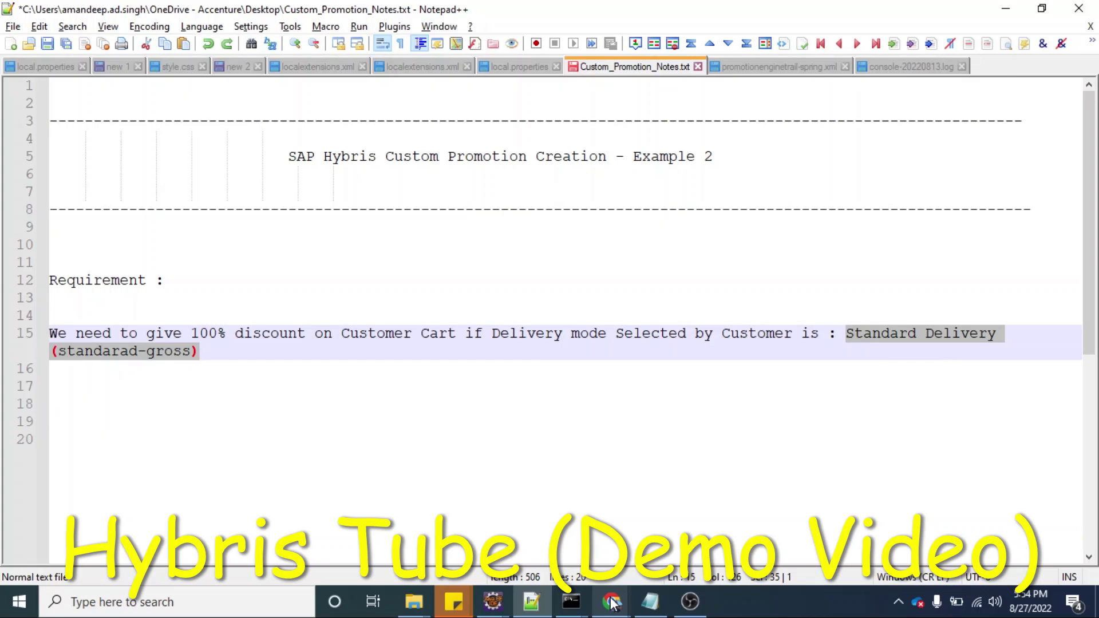
mouse_move(611, 601)
left_click(669, 535)
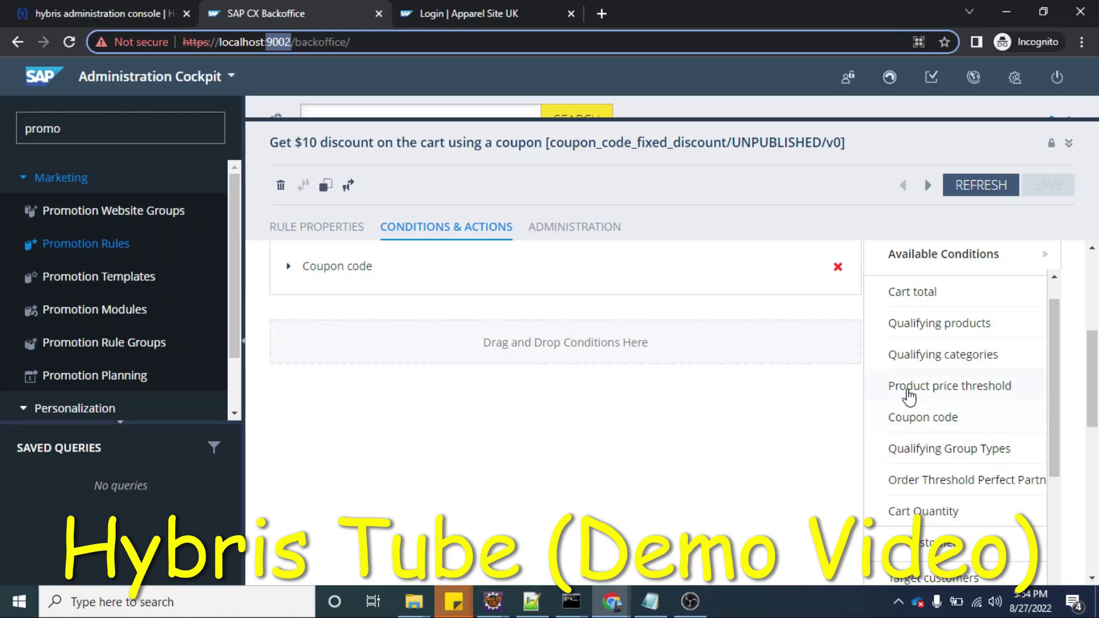
scroll(934, 432, "up", 1)
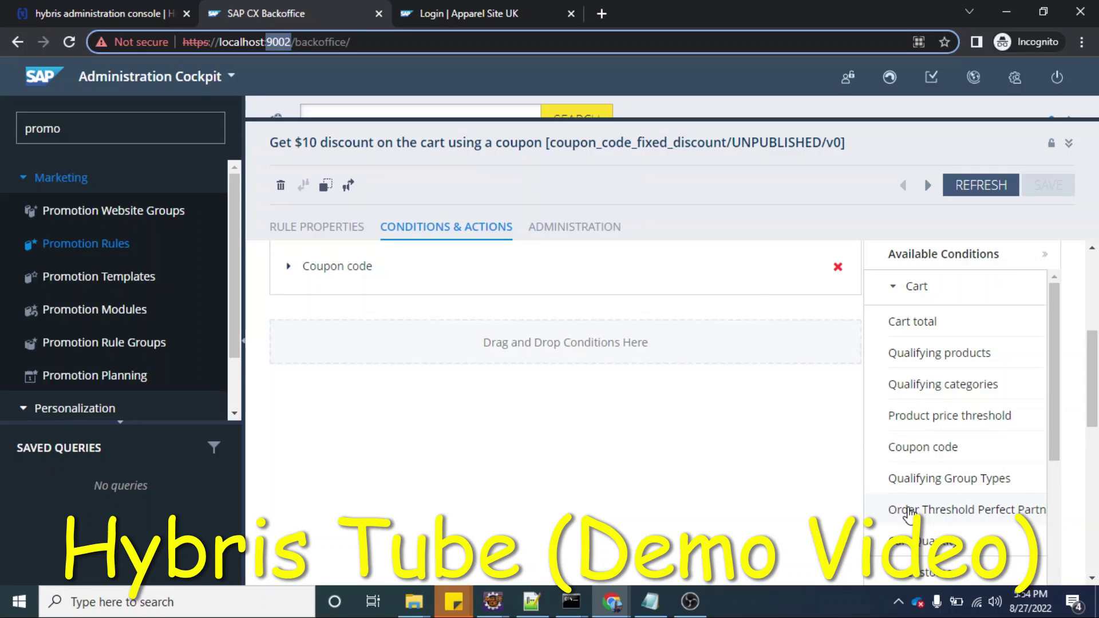
left_click(532, 601)
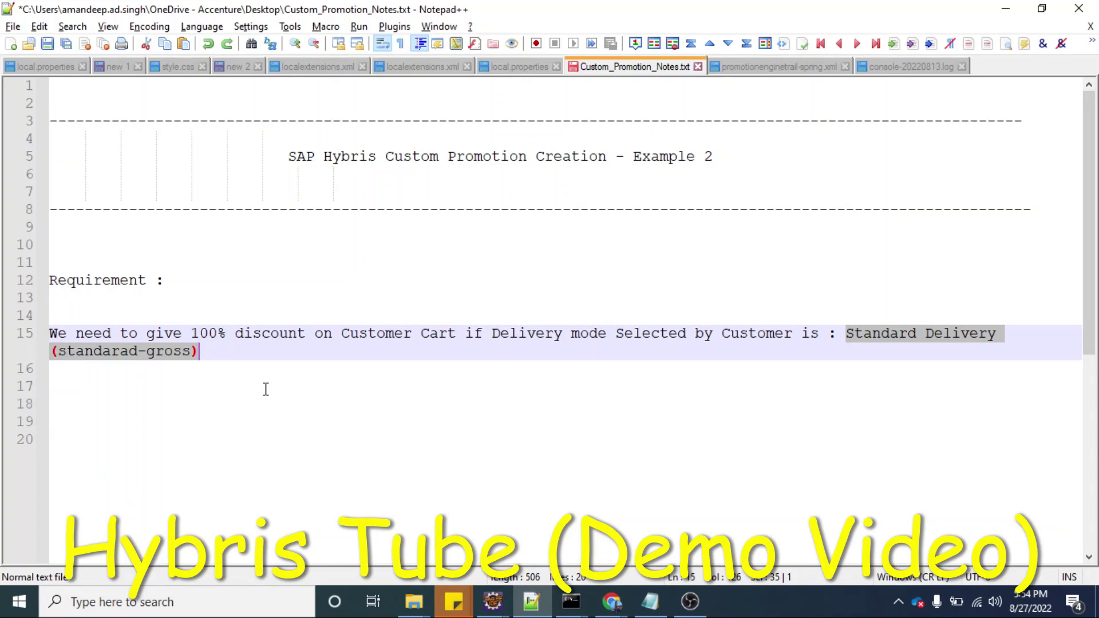
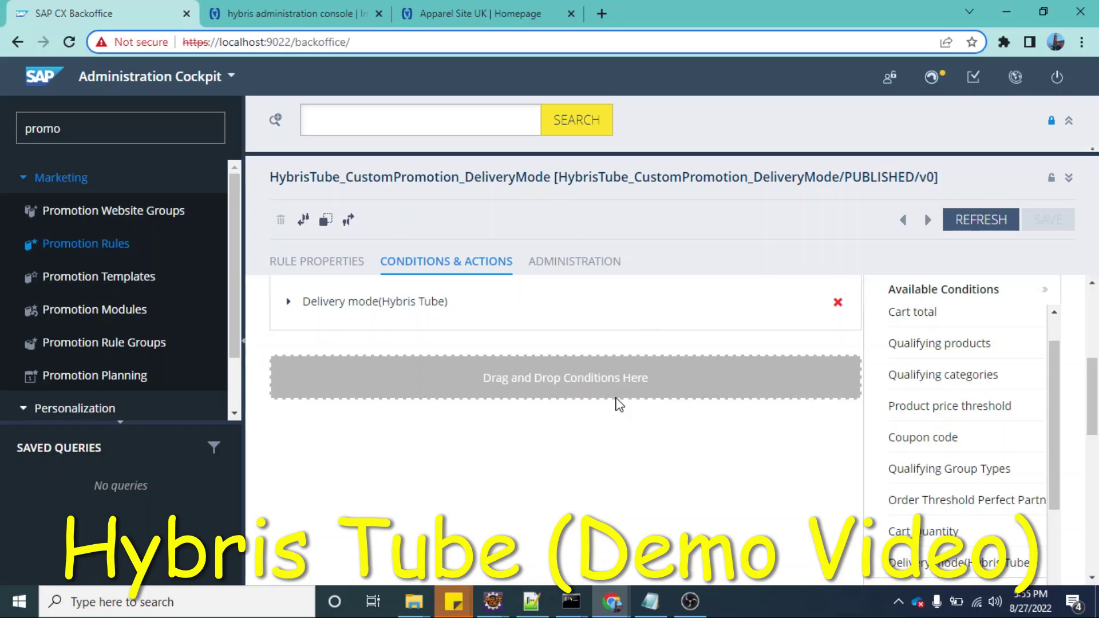
Expand the Delivery mode(Hybris Tube) condition and the Percentage discount on cart action of the HybrisTube_CustomPromotion_DeliveryMode rule to examine their values.
scroll(618, 403, "up", 1)
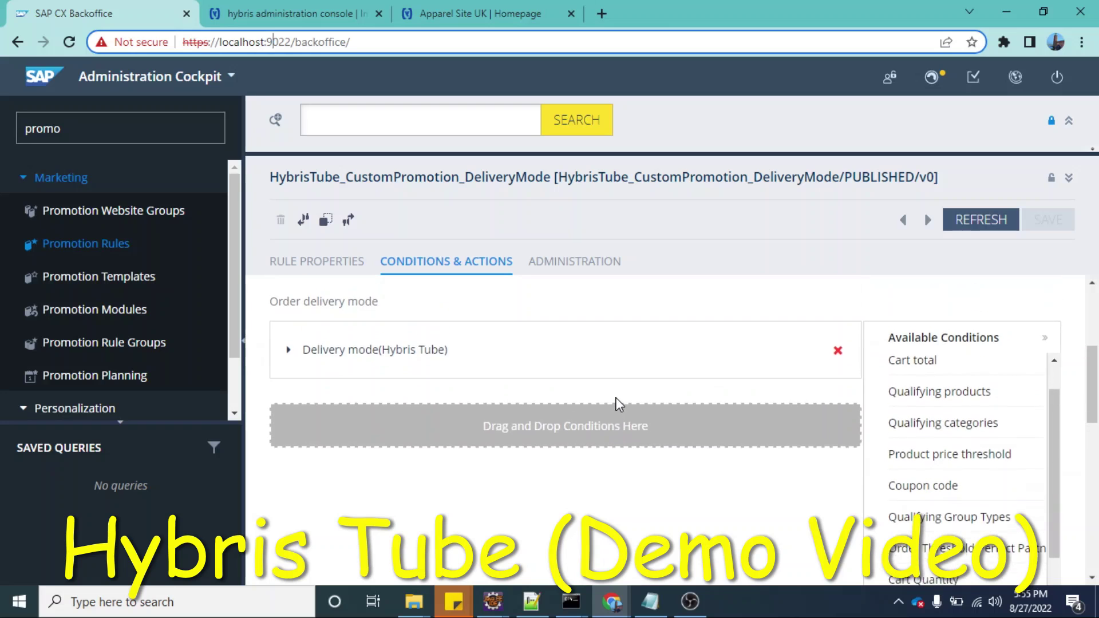
left_click(290, 363)
scroll(289, 362, "down", 1)
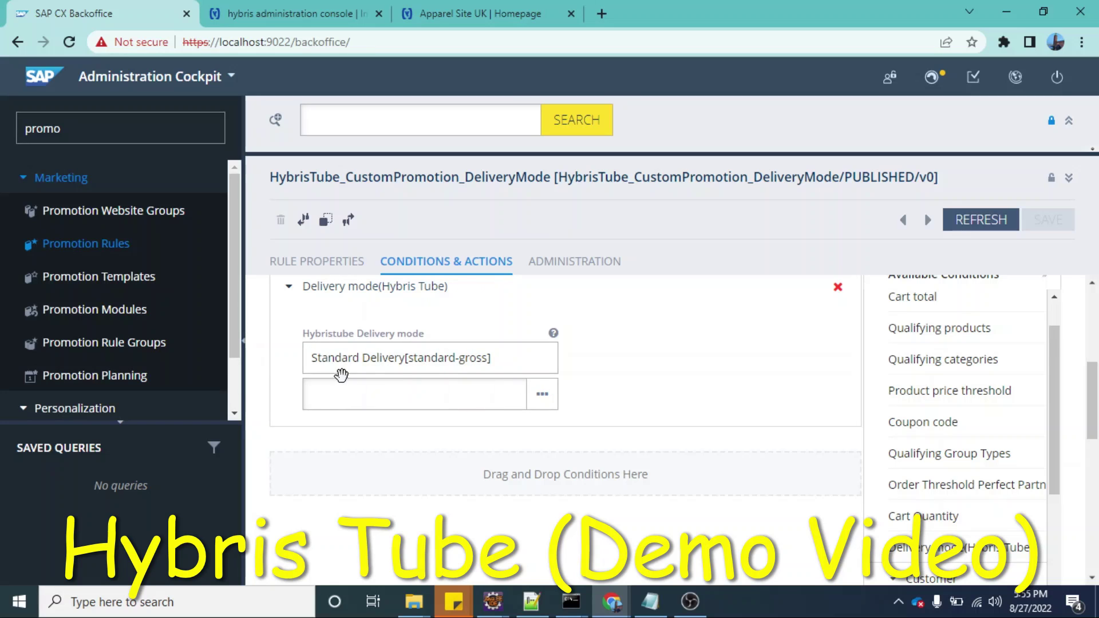
scroll(355, 379, "down", 5)
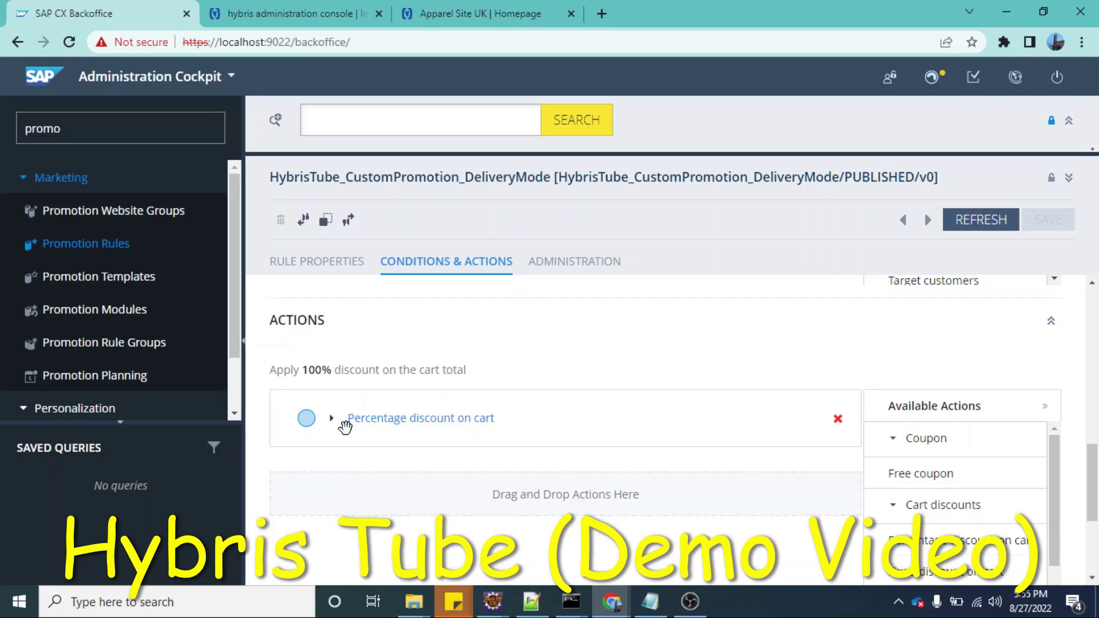
left_click(349, 420)
scroll(345, 424, "down", 3)
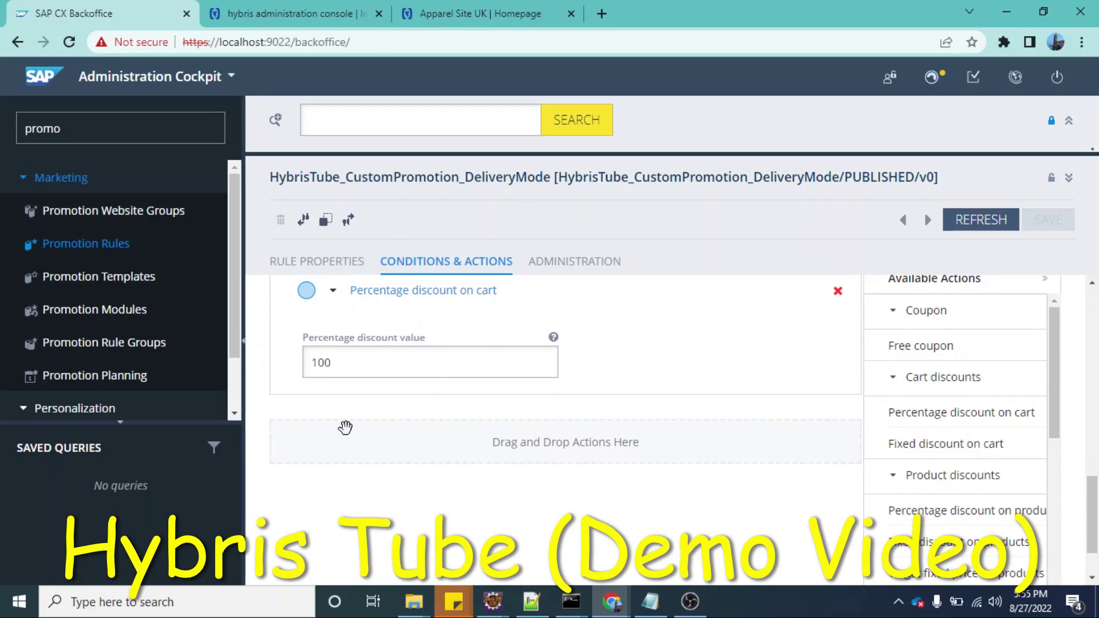
scroll(345, 428, "up", 8)
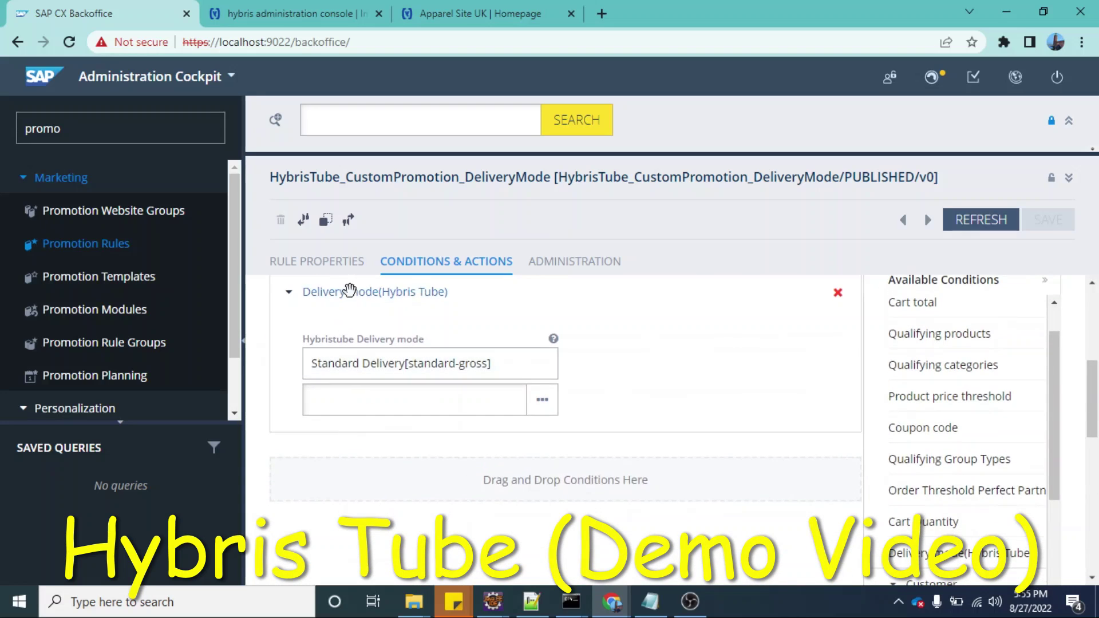
Highlight the full requirement sentence in Notepad++ and check it against the message and conditions of the delivery mode rule in the port 9022 Backoffice.
left_click(531, 601)
left_click_drag(273, 376, 10, 329)
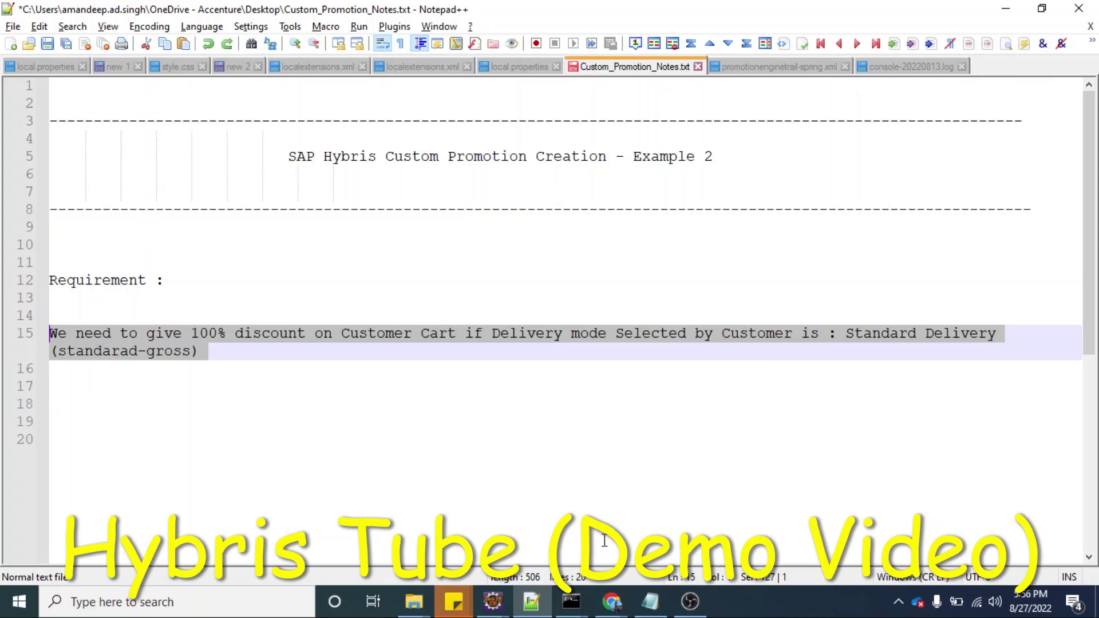
left_click(612, 601)
left_click(541, 541)
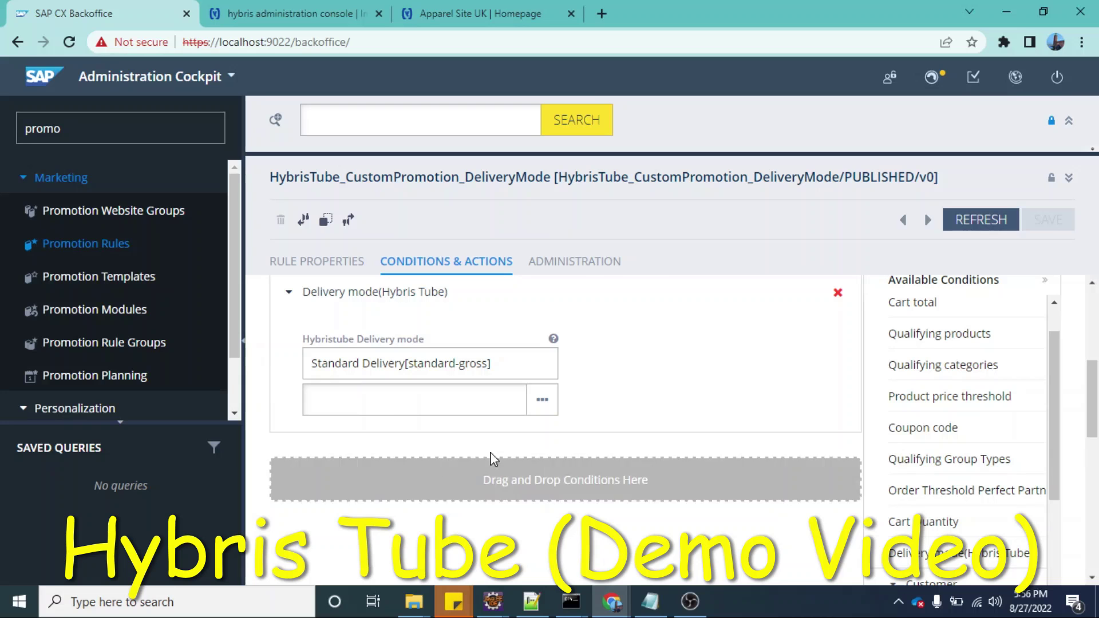
scroll(326, 344, "up", 5)
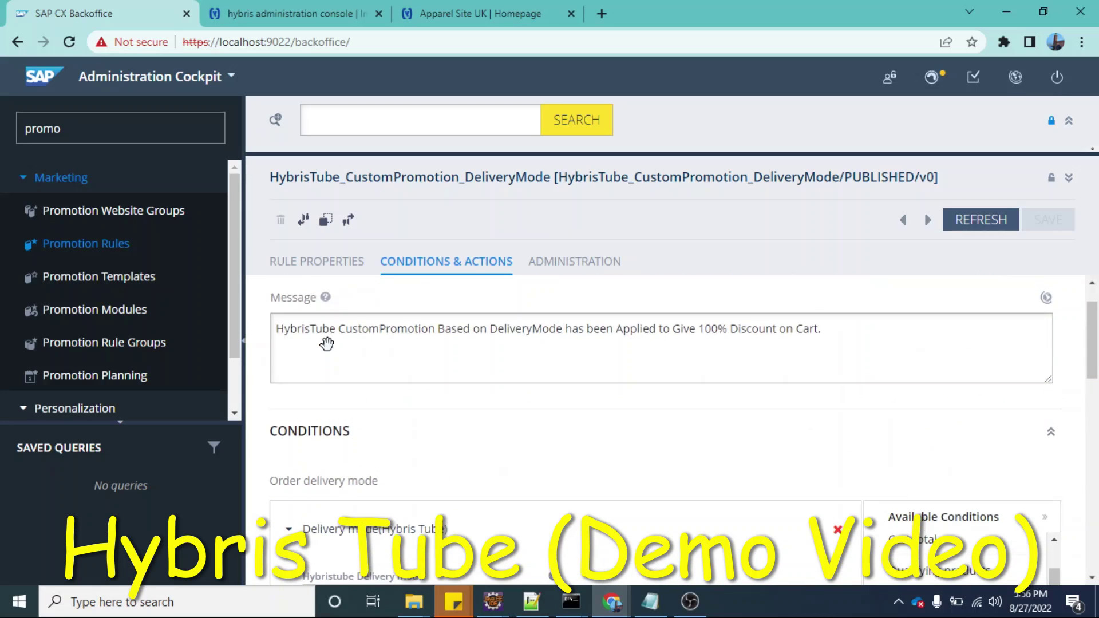
scroll(329, 345, "down", 2)
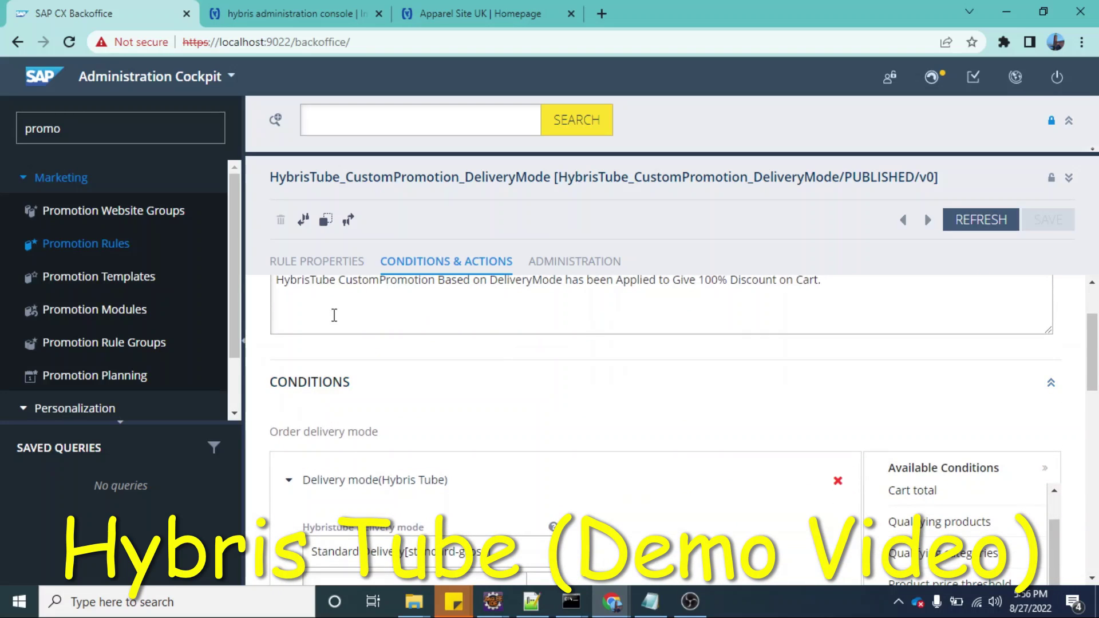
scroll(535, 450, "down", 1)
scroll(539, 452, "down", 2)
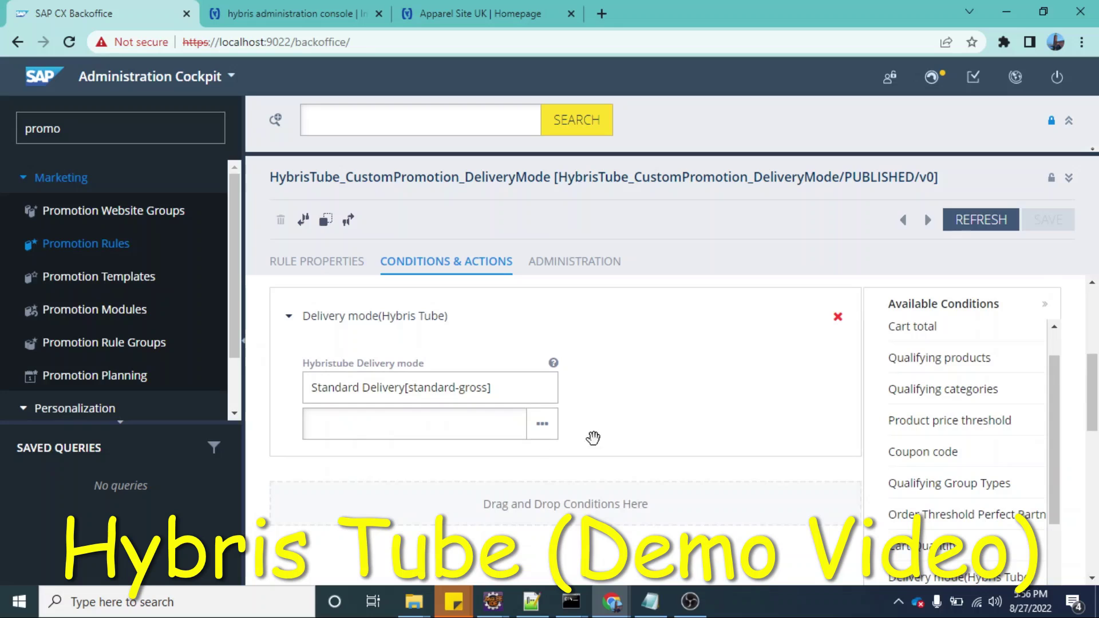
scroll(920, 447, "down", 3)
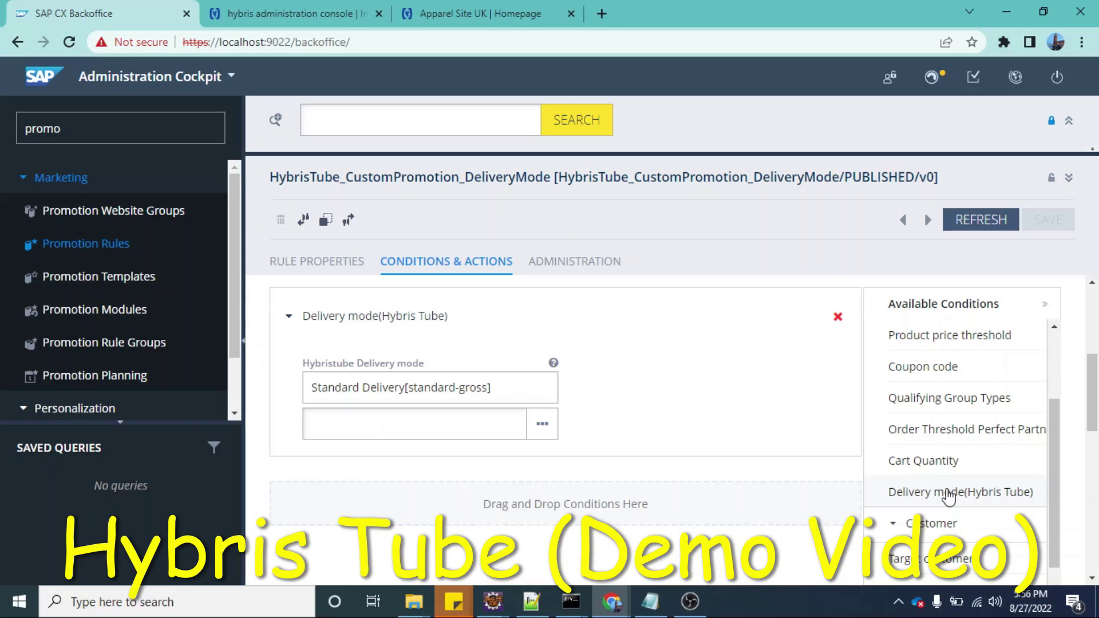
Try to add another Delivery mode(Hybris Tube) condition from the available conditions to the promotion rule.
left_click_drag(948, 496, 652, 421)
left_click_drag(973, 502, 668, 444)
scroll(739, 449, "down", 4)
scroll(739, 452, "down", 4)
scroll(661, 351, "up", 8)
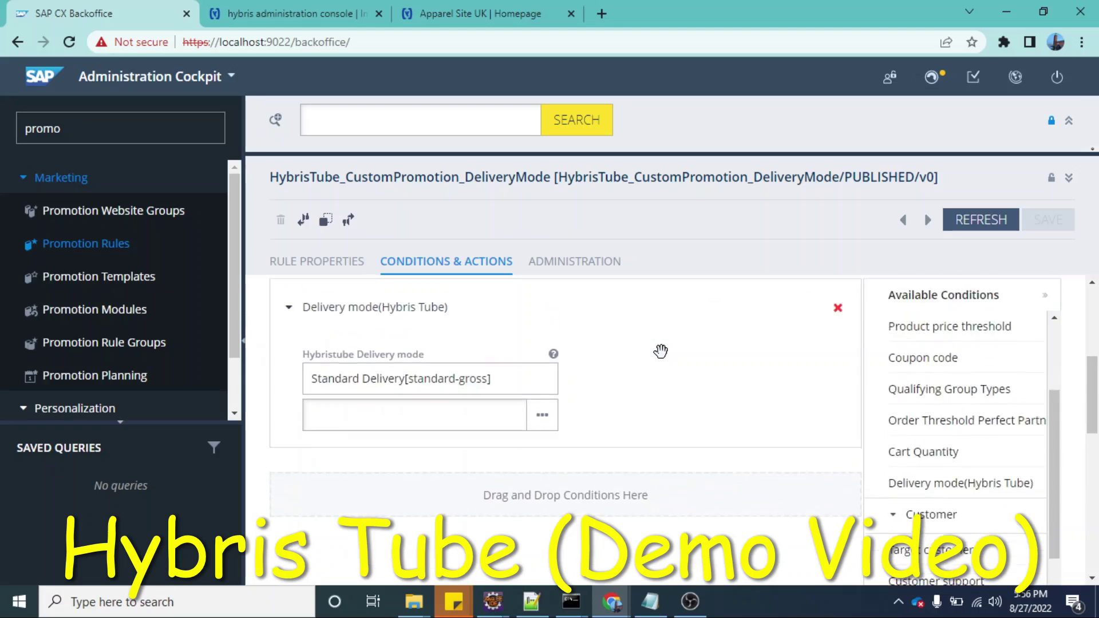
scroll(663, 355, "up", 5)
Switch to the Apparel Site UK storefront and open the Airline Bag bluebird Uni product page from the homepage.
left_click(497, 11)
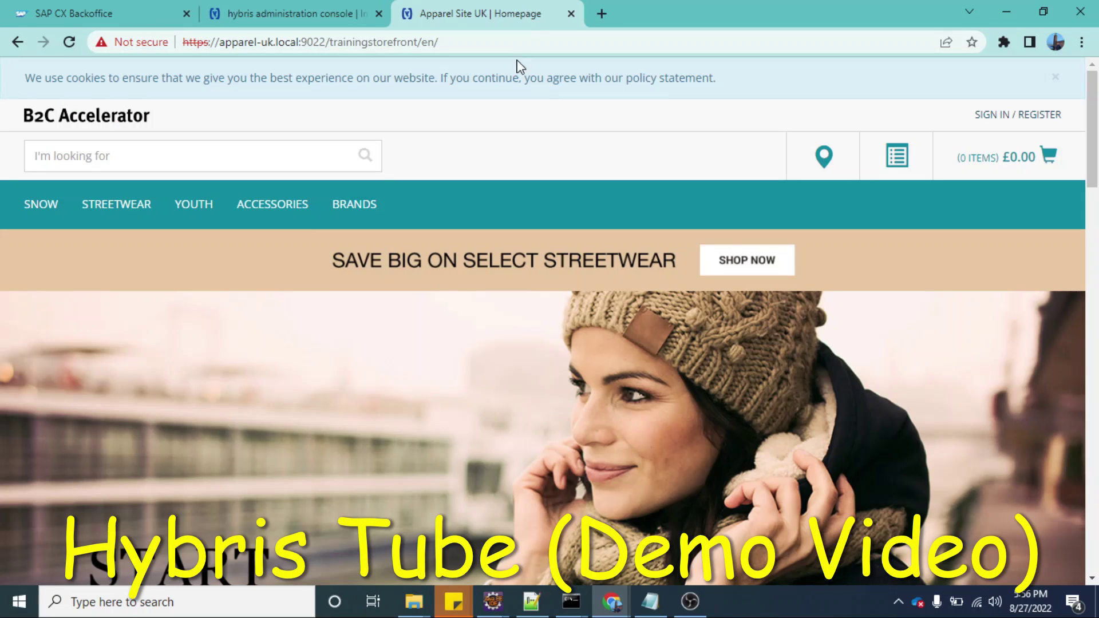
scroll(319, 313, "down", 15)
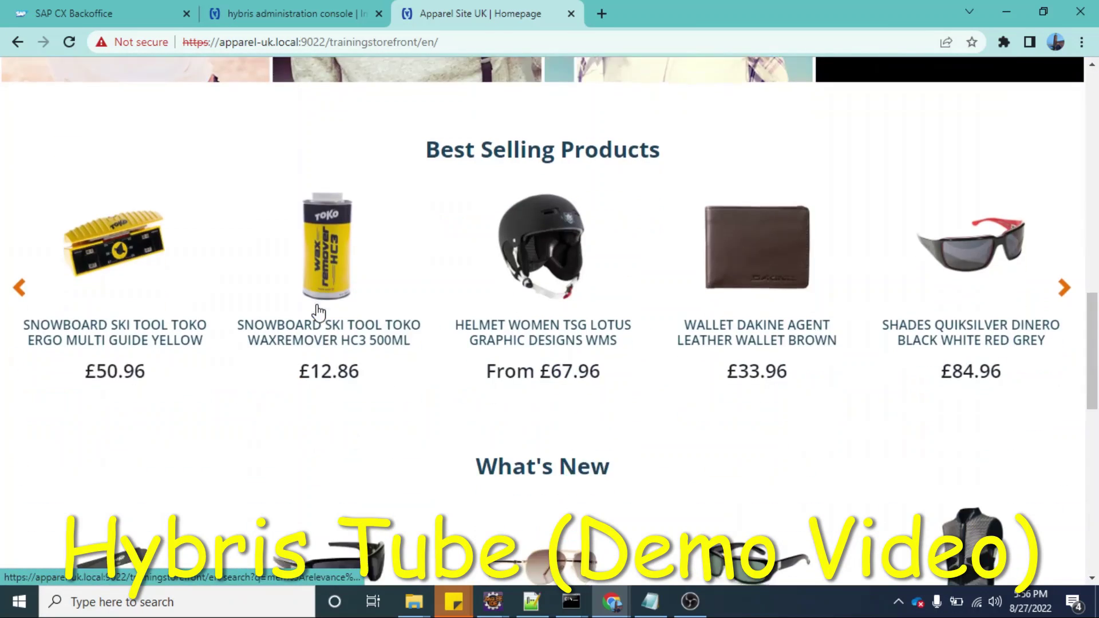
scroll(357, 352, "down", 5)
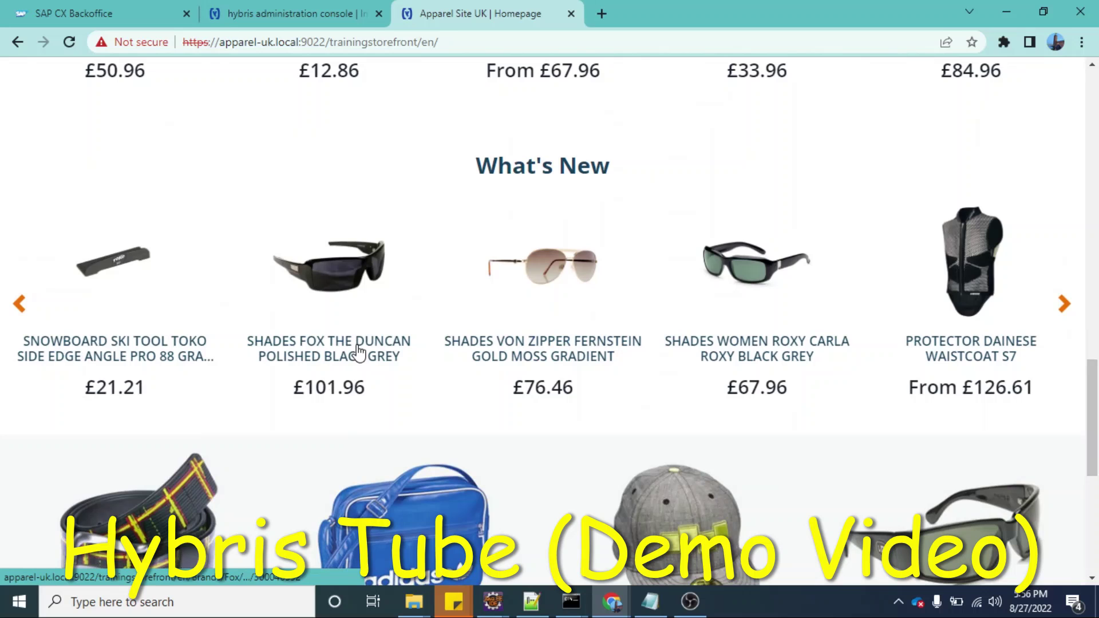
left_click(356, 351)
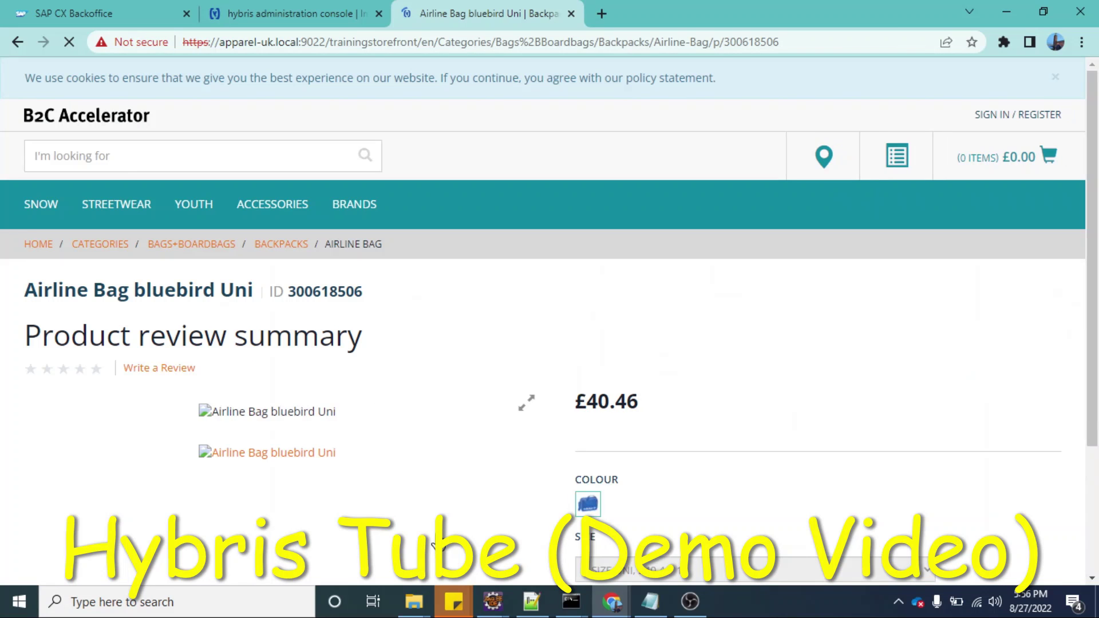
Add one Airline Bag bluebird Uni in size Uni to the shopping bag and open the bag page to review its totals.
scroll(433, 545, "down", 4)
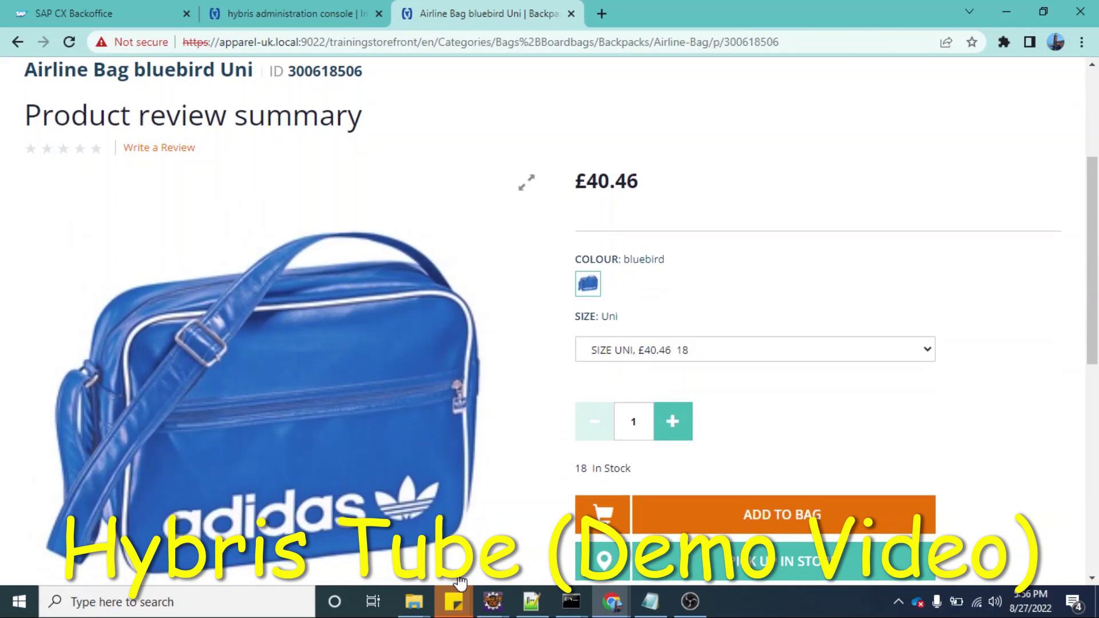
left_click(720, 515)
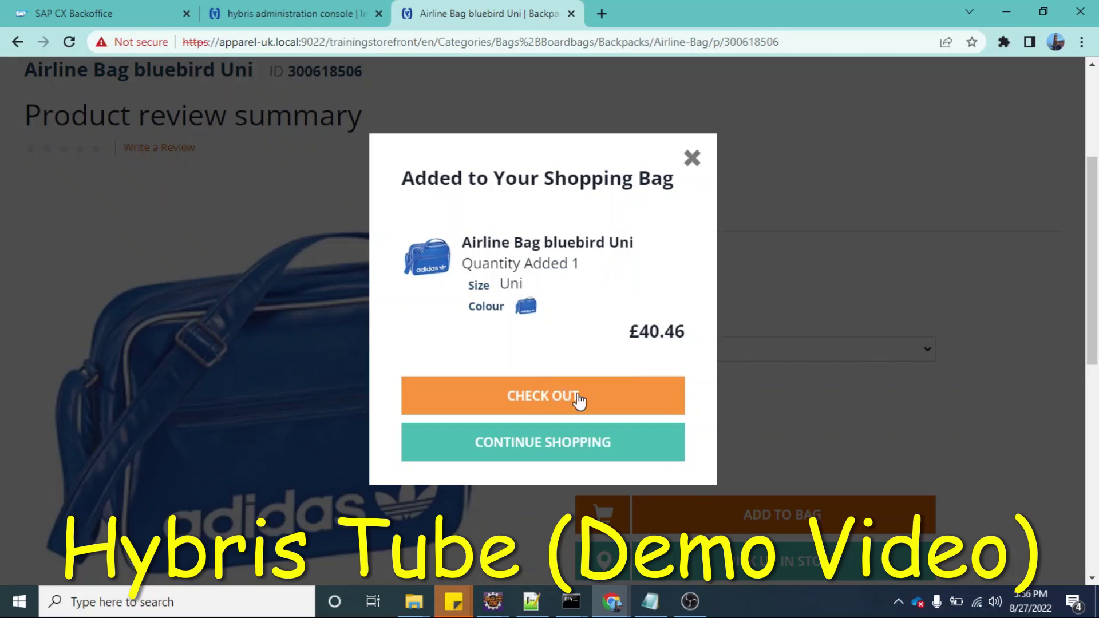
left_click(513, 397)
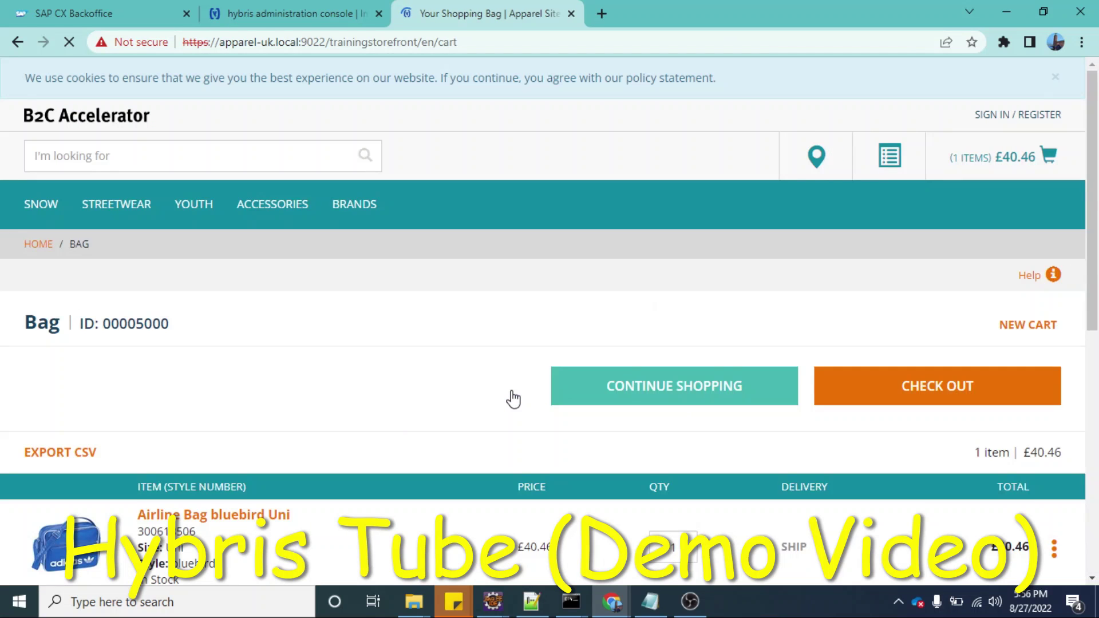
scroll(514, 399, "down", 4)
scroll(513, 399, "down", 2)
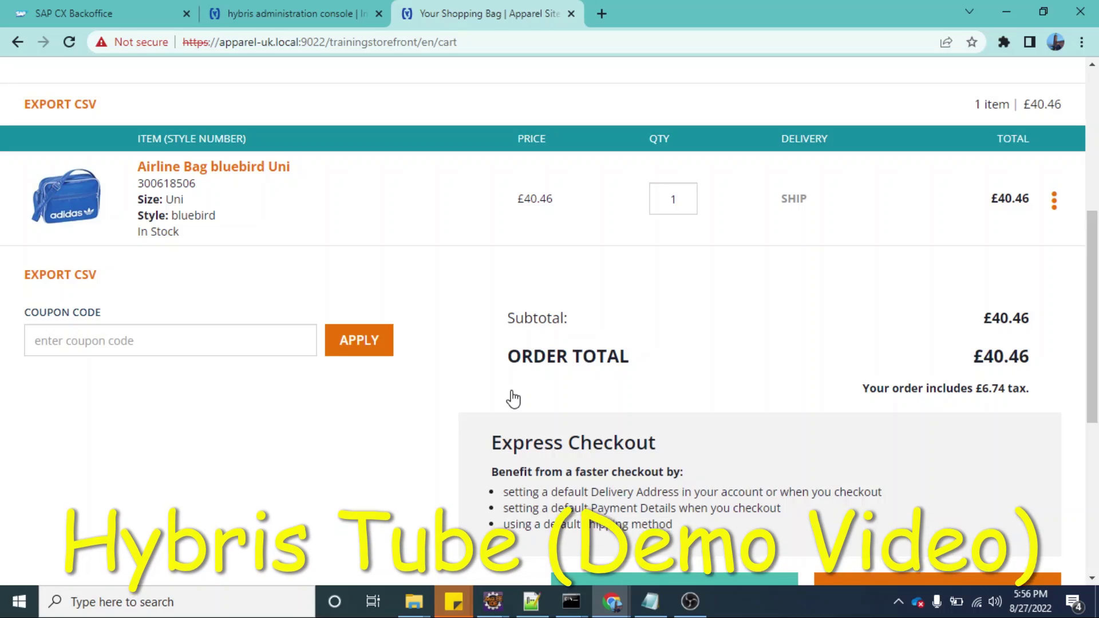
scroll(513, 399, "down", 2)
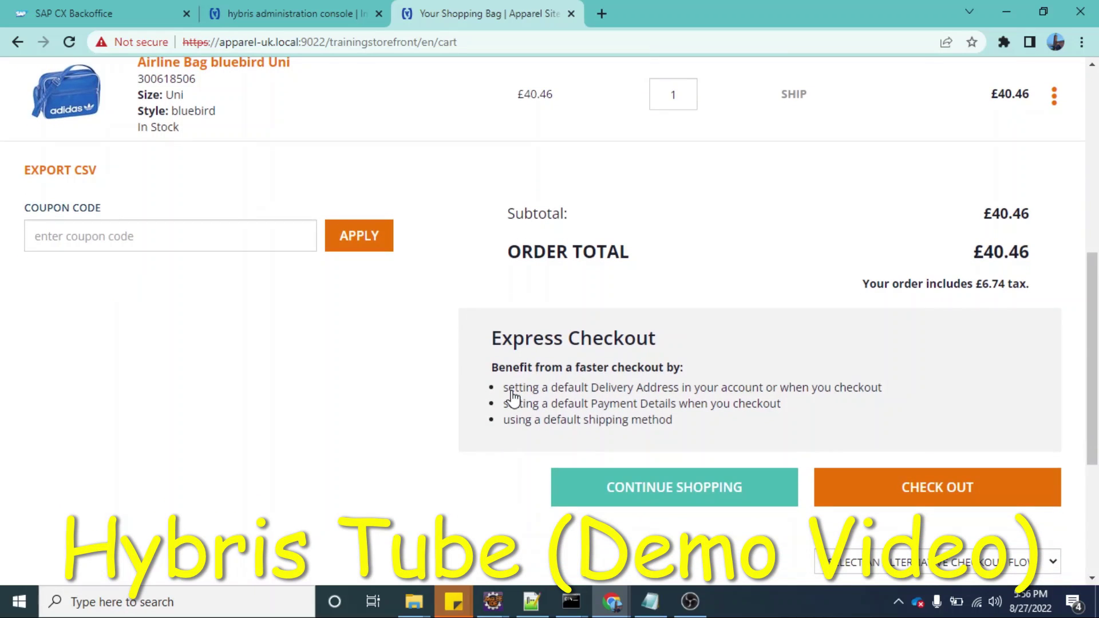
Recheck the rule's Delivery mode(Hybris Tube) condition in the Backoffice, and start checkout from the storefront shopping bag.
left_click(133, 14)
scroll(466, 380, "down", 4)
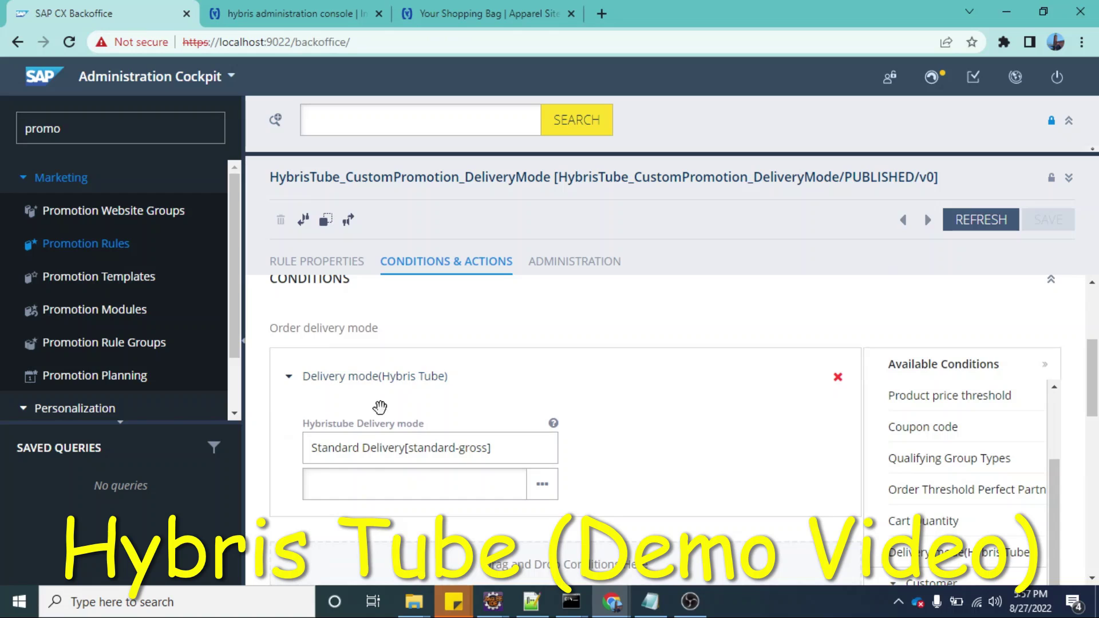
left_click(446, 10)
left_click(945, 491)
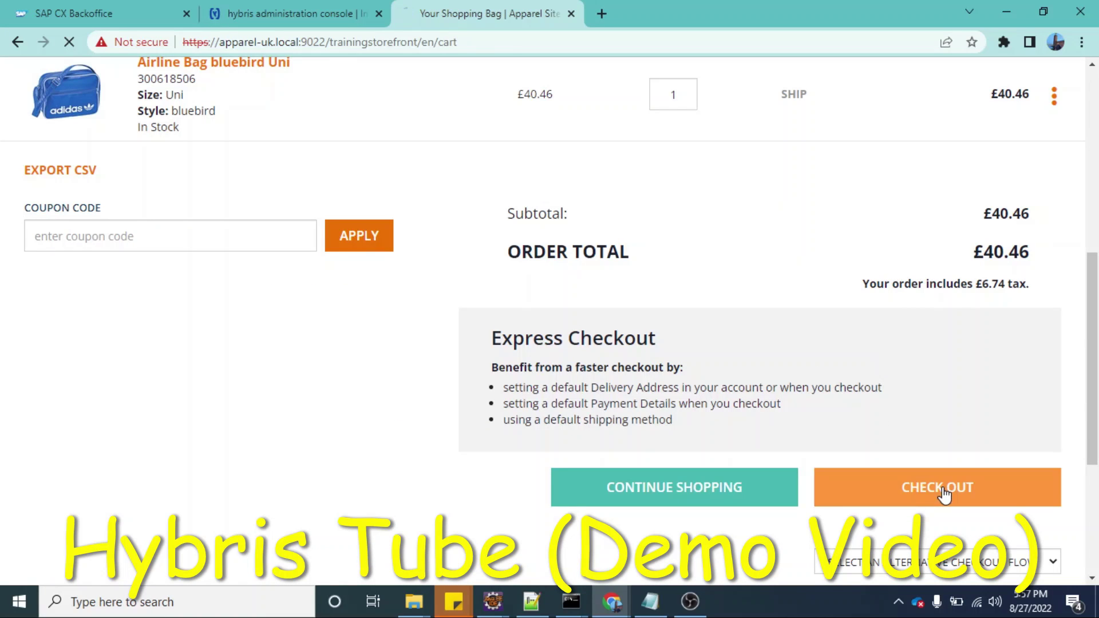
Enter and confirm the new customer's e-mail address and check out as a guest.
scroll(939, 492, "down", 2)
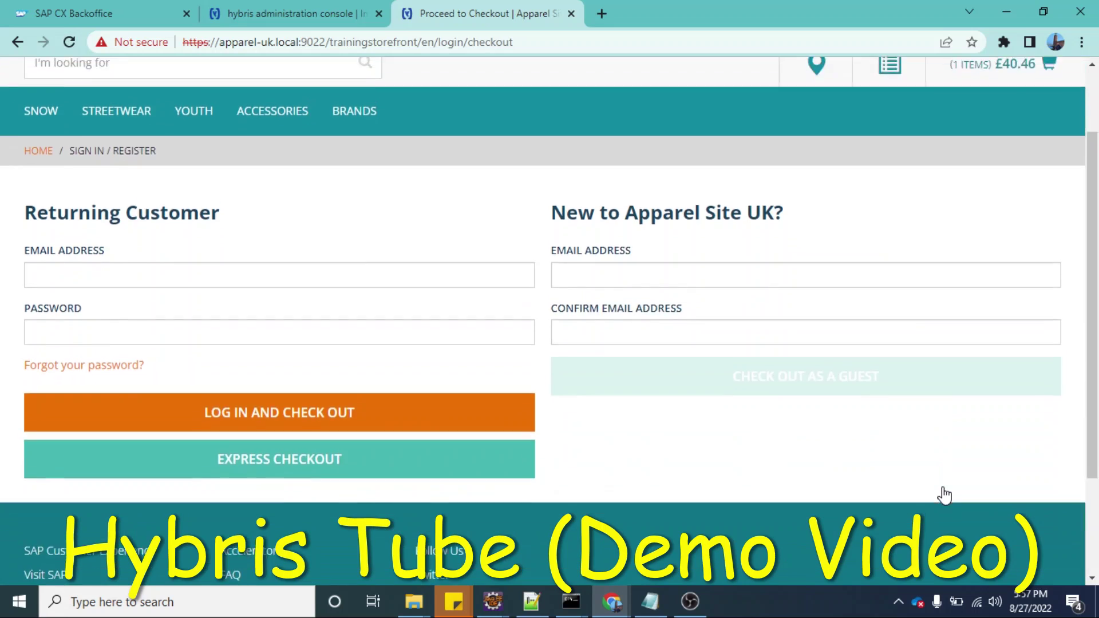
left_click(645, 256)
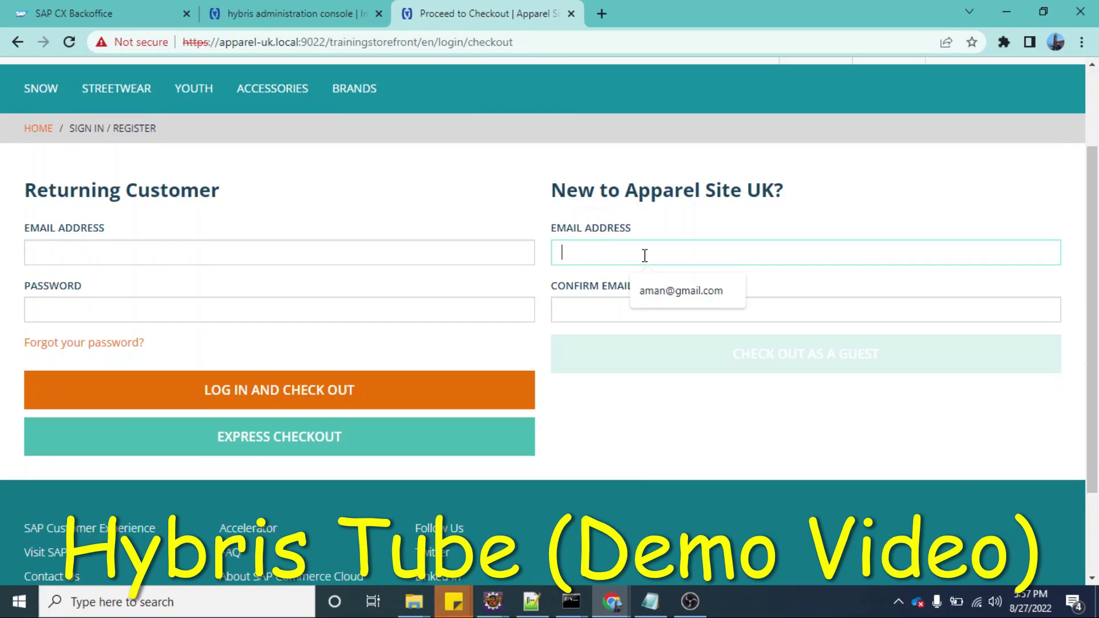
left_click(689, 295)
triple_click(599, 252)
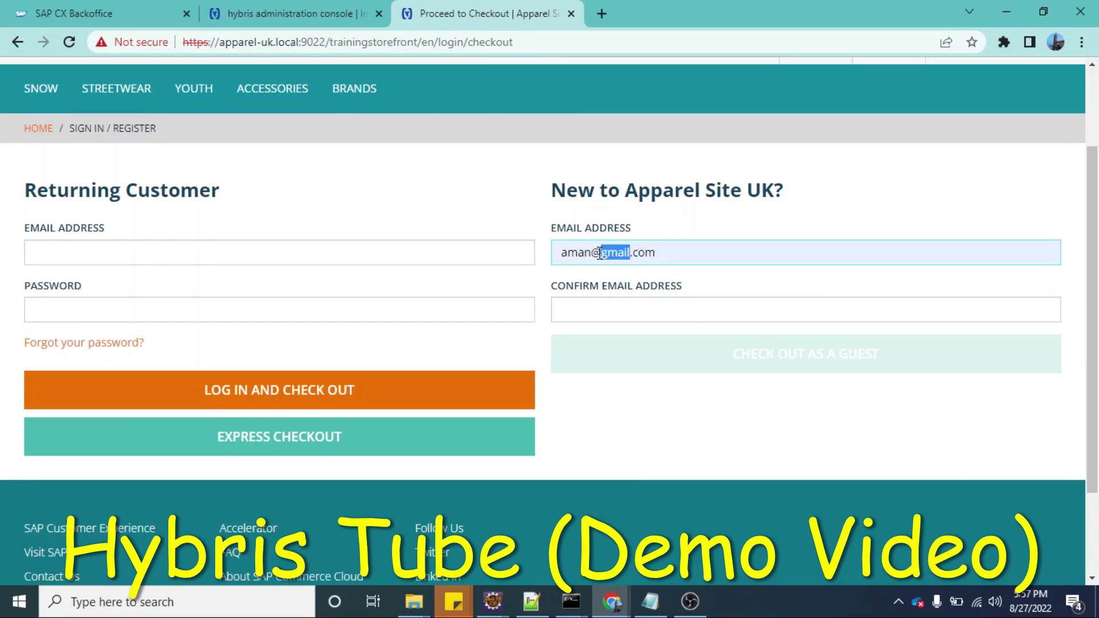
left_click(598, 309)
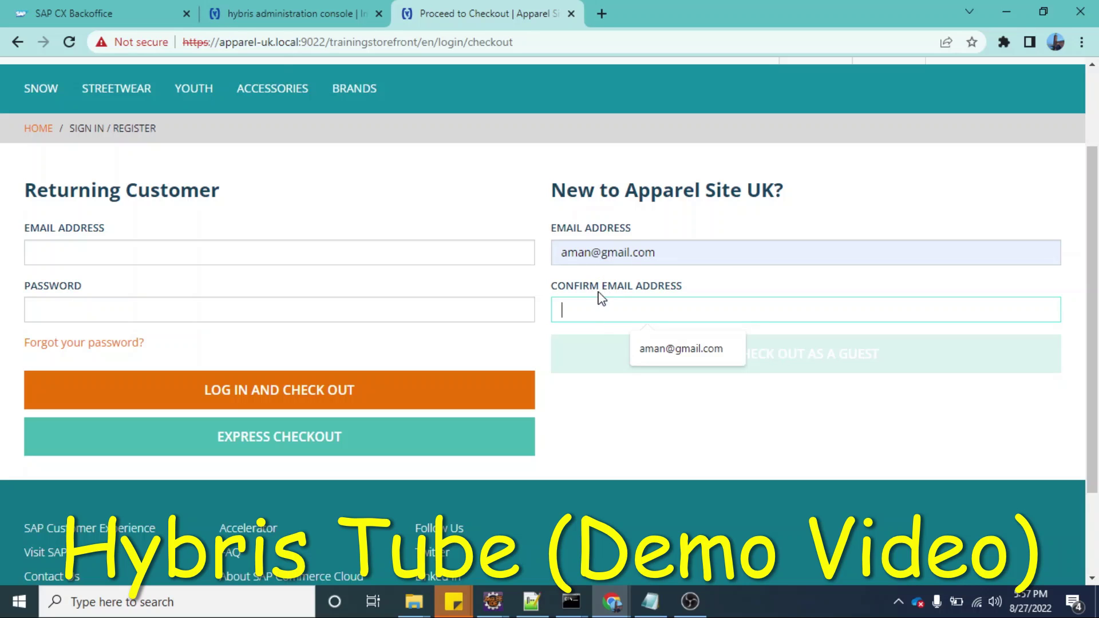
key("Down")
key("Return")
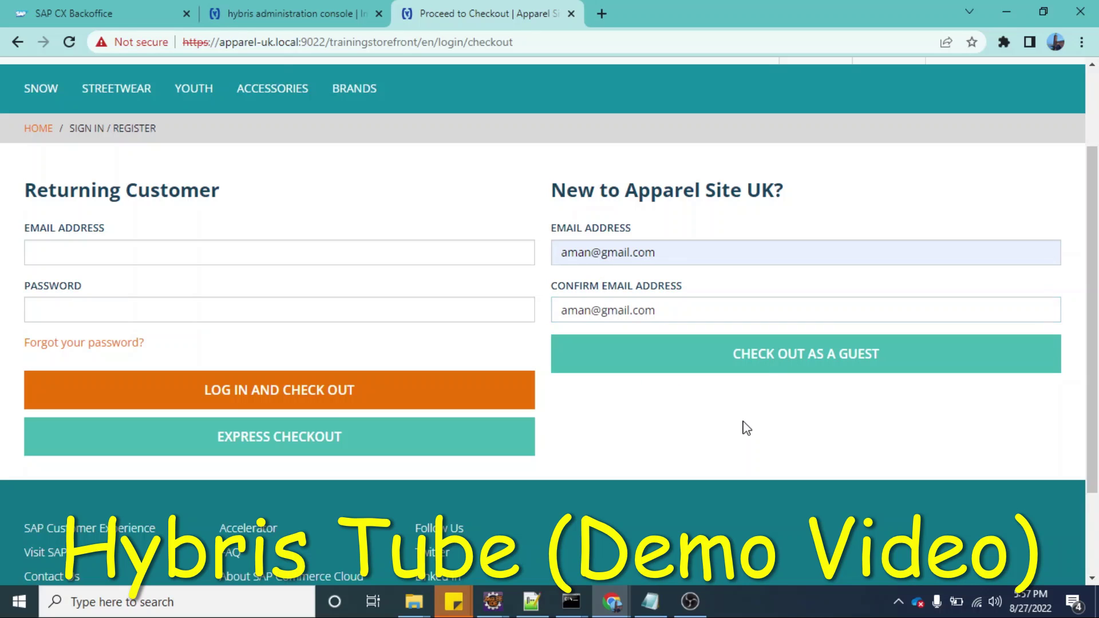
left_click(759, 364)
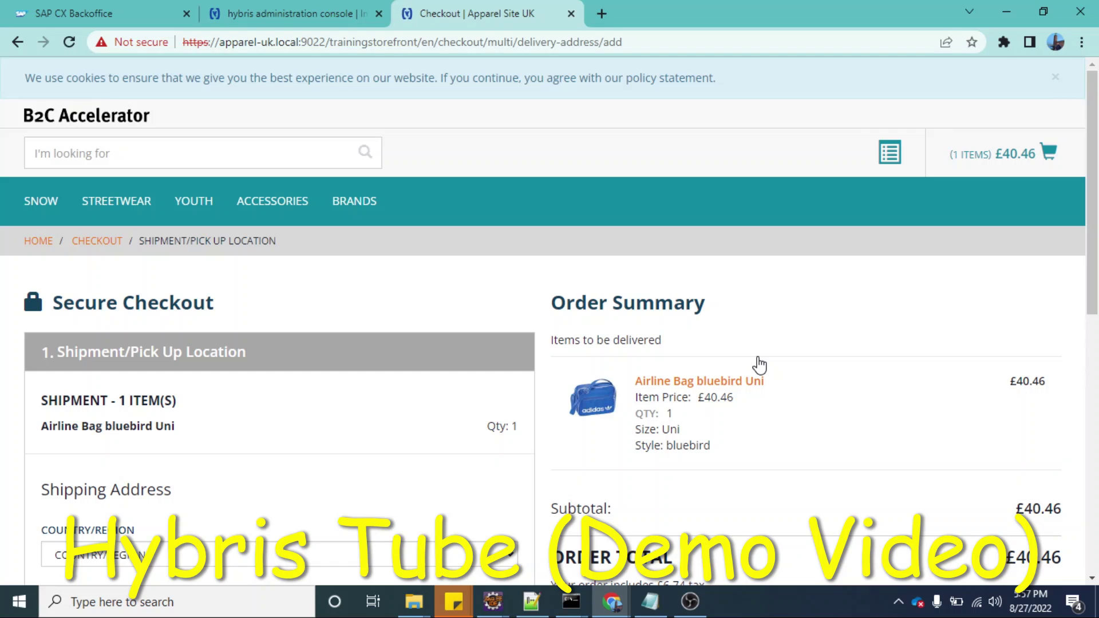
Set the shipping address country/region to United Kingdom.
scroll(339, 452, "down", 2)
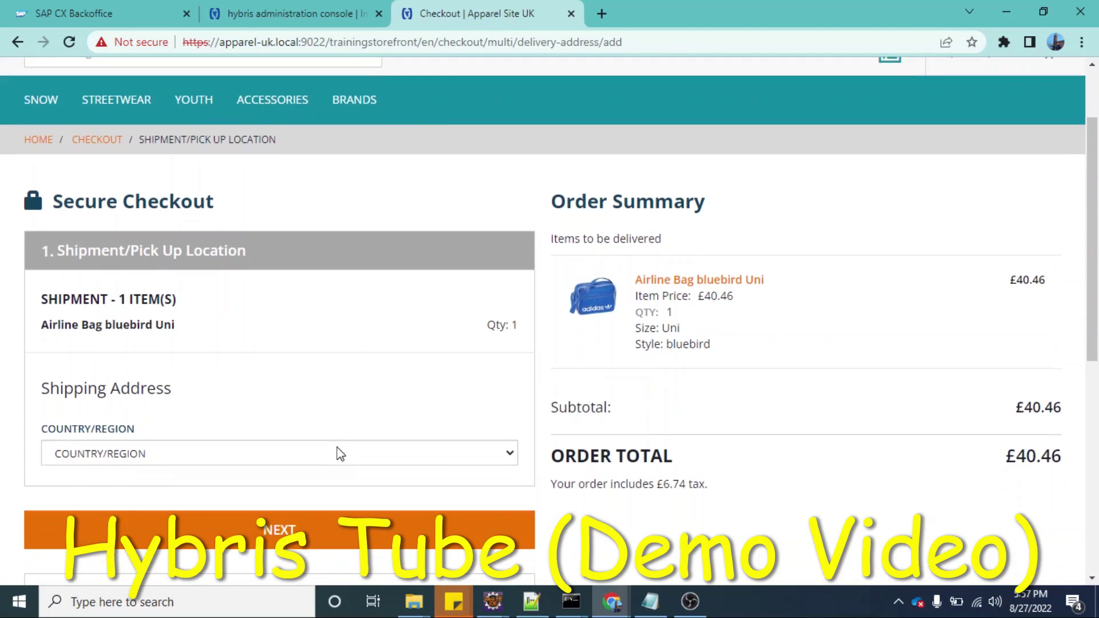
scroll(338, 454, "down", 1)
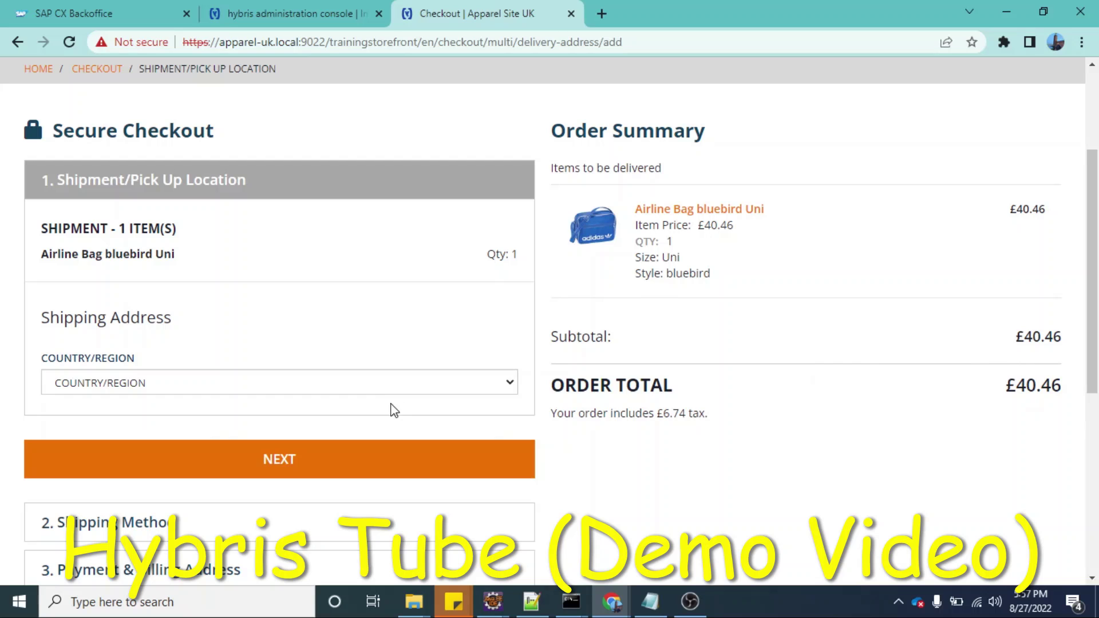
left_click(379, 384)
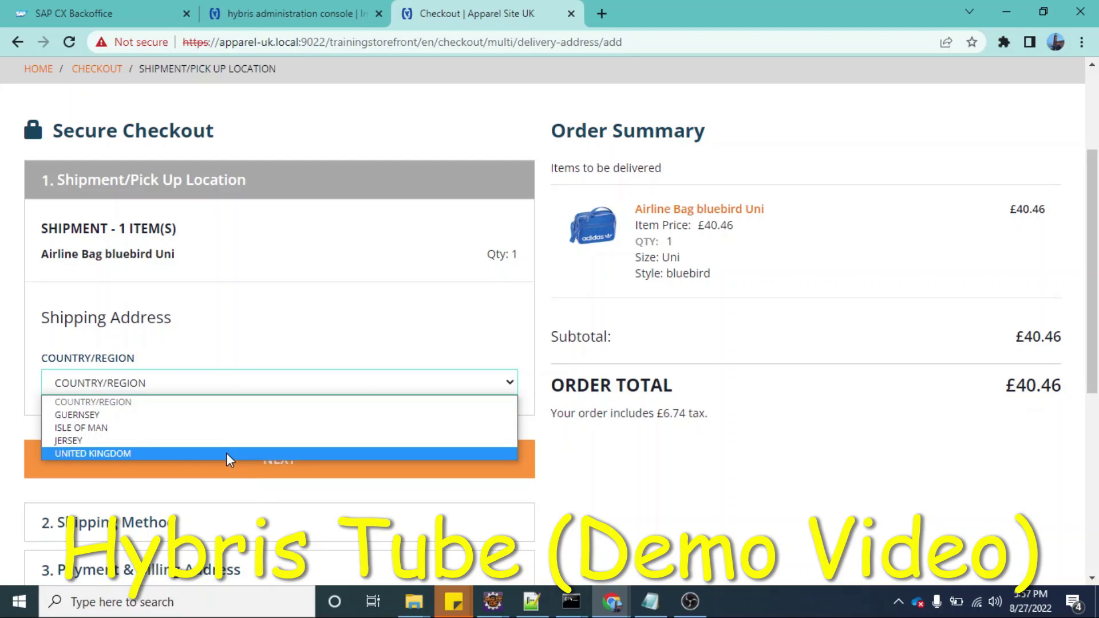
left_click(224, 453)
Set the title to Mr. and fill in the customer's first name, last name and first address line.
scroll(225, 456, "down", 3)
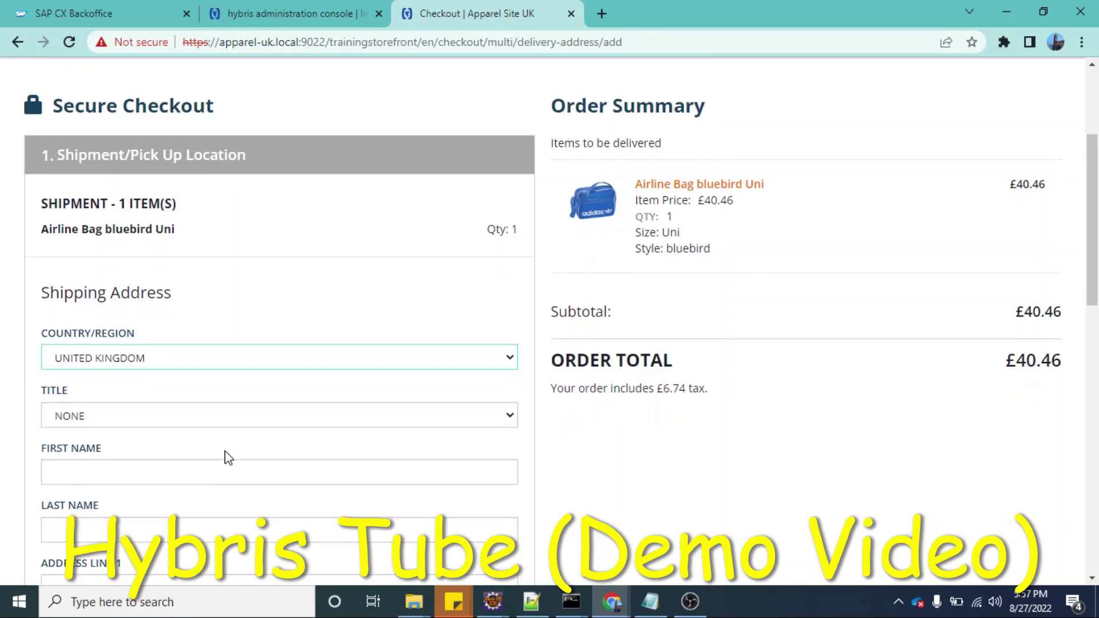
left_click(241, 300)
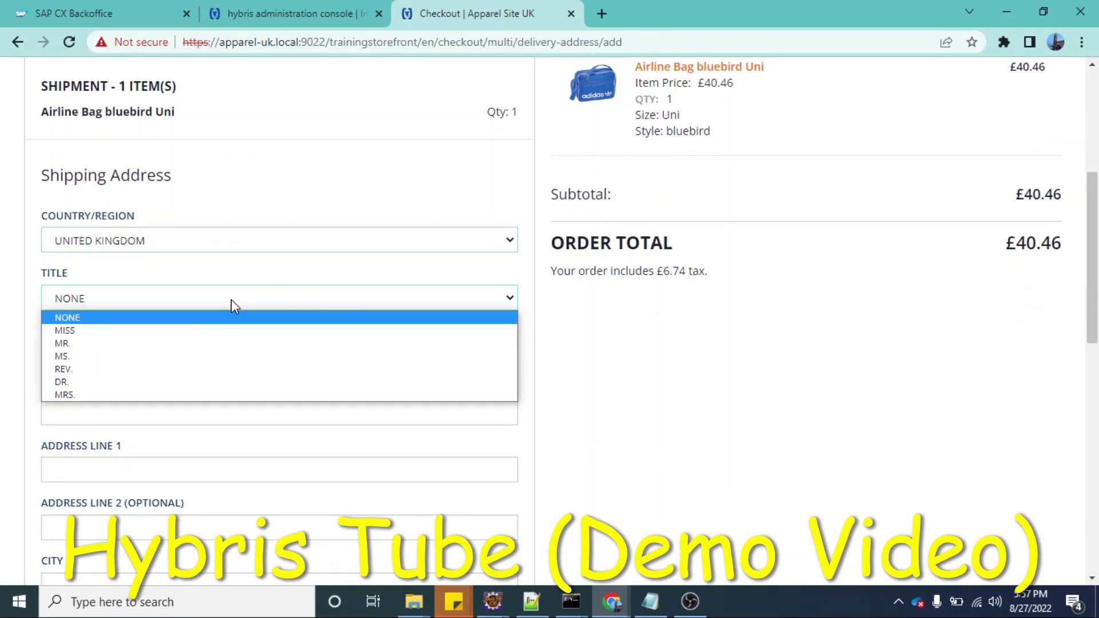
left_click(158, 345)
left_click(130, 351)
left_click(158, 394)
left_click(118, 413)
left_click(143, 453)
left_click(149, 474)
type("Test")
Fill in the second address line, city and post code, submit the shipping address and decline saving it in the browser.
scroll(148, 513, "down", 2)
left_click(113, 363)
left_click(140, 392)
left_click(127, 413)
left_click(149, 452)
left_click(135, 473)
left_click(144, 506)
scroll(147, 516, "down", 3)
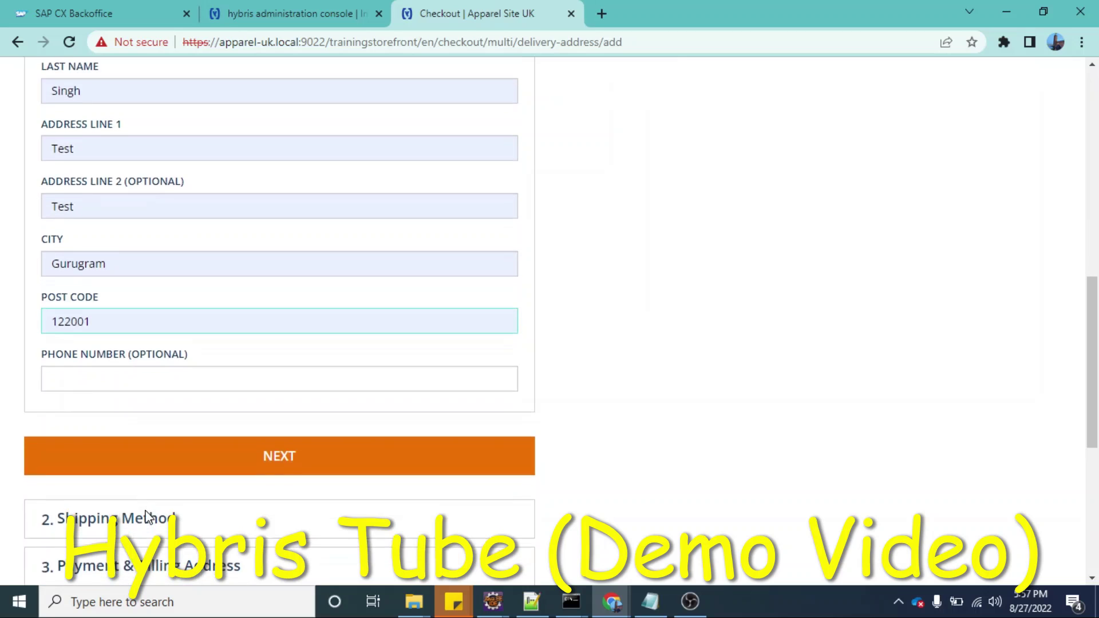
left_click(280, 456)
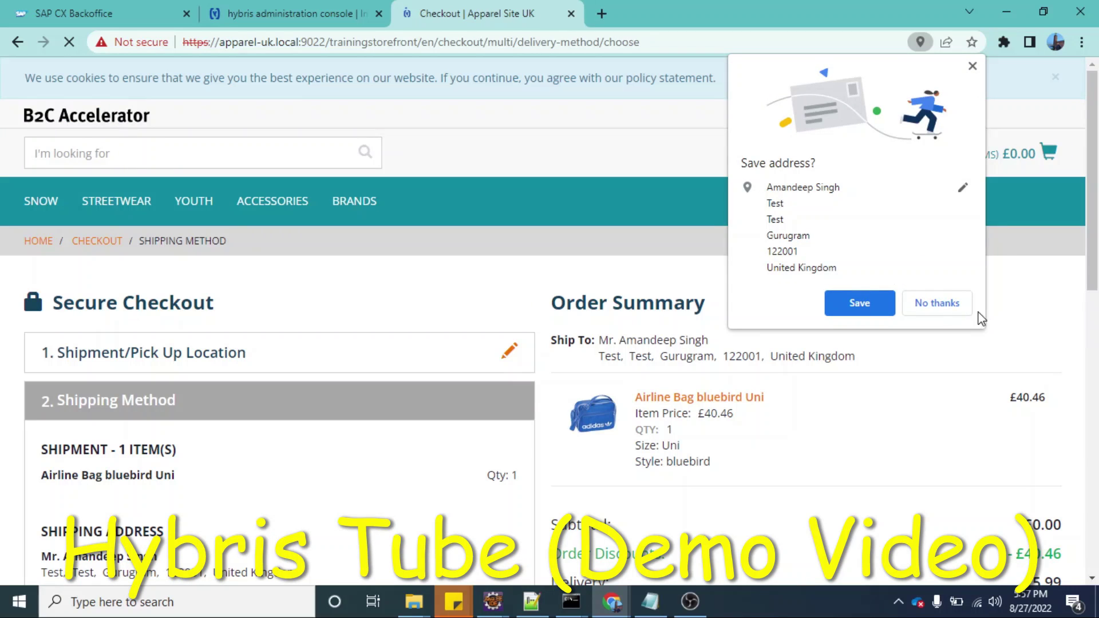
left_click(950, 309)
Compare the item price with the order discount under Standard Delivery and check them against the delivery mode condition in the Backoffice.
scroll(719, 414, "down", 3)
scroll(719, 414, "down", 1)
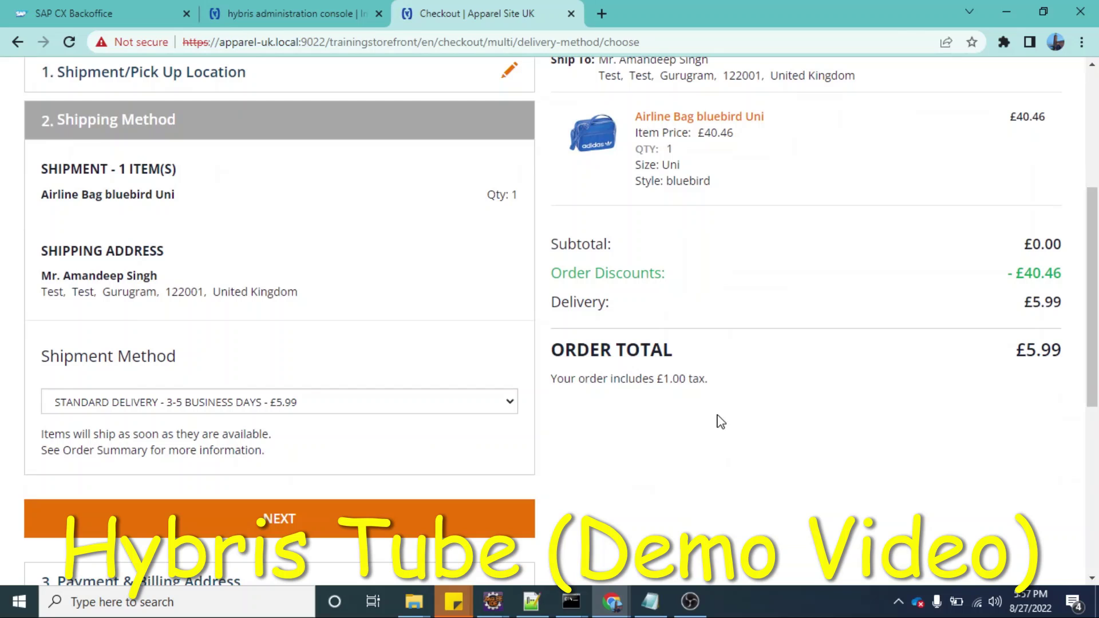
left_click(324, 403)
left_click(321, 406)
scroll(786, 364, "up", 1)
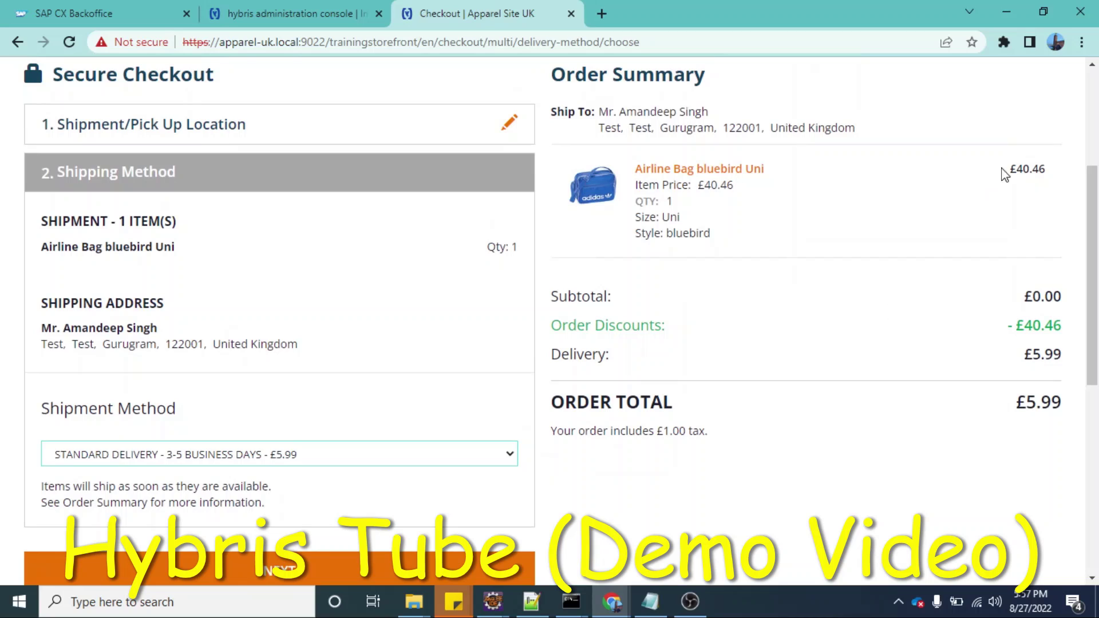
triple_click(1021, 174)
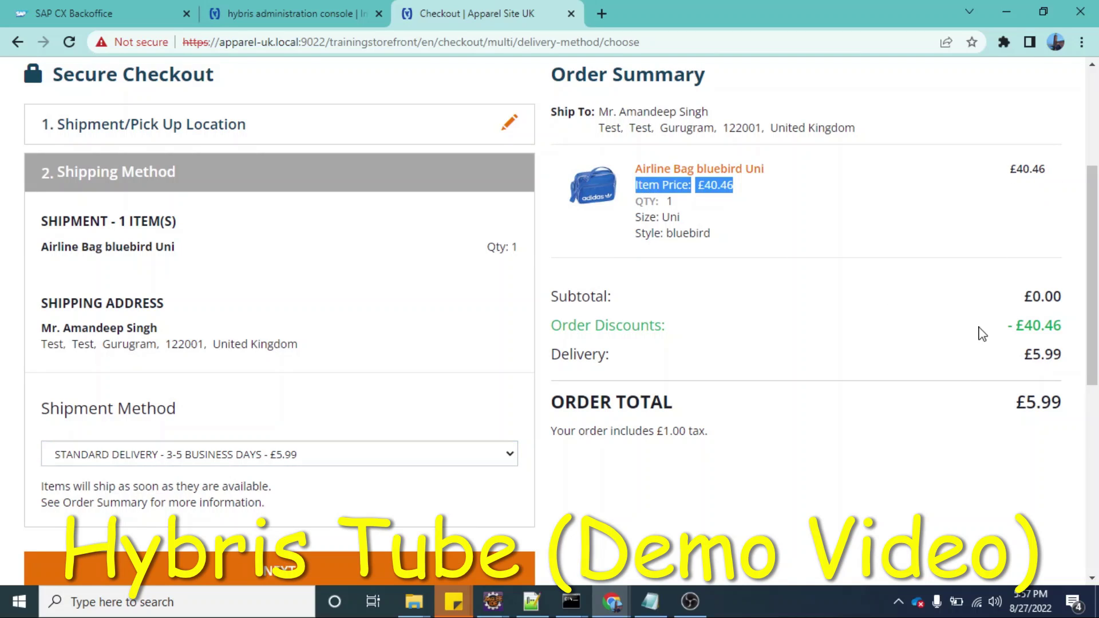
left_click_drag(1007, 326, 1060, 329)
left_click(1067, 332)
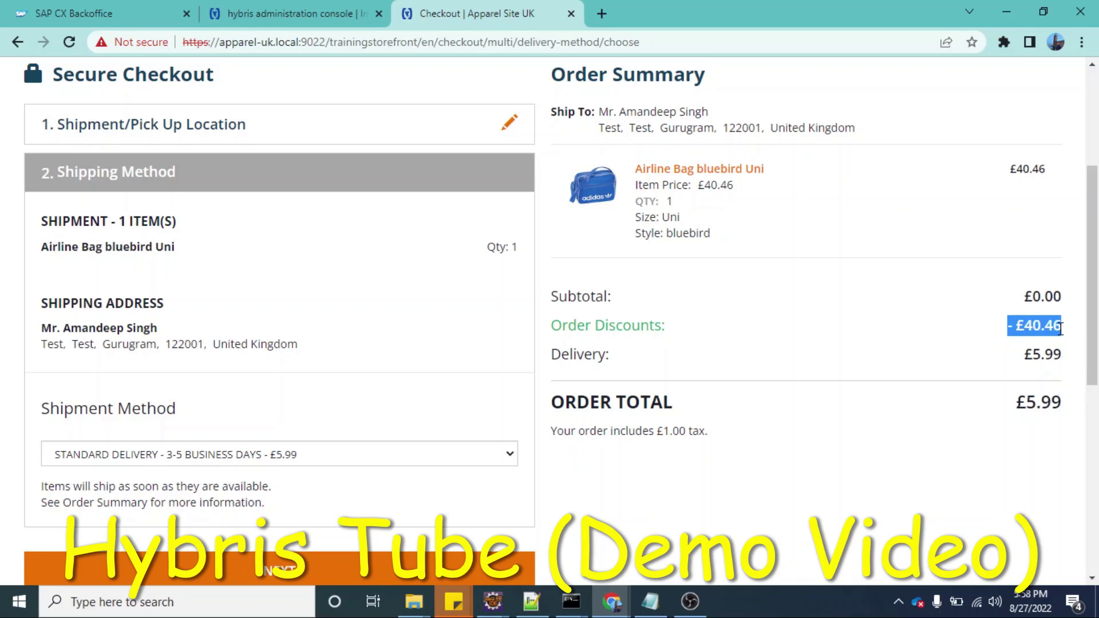
left_click(132, 2)
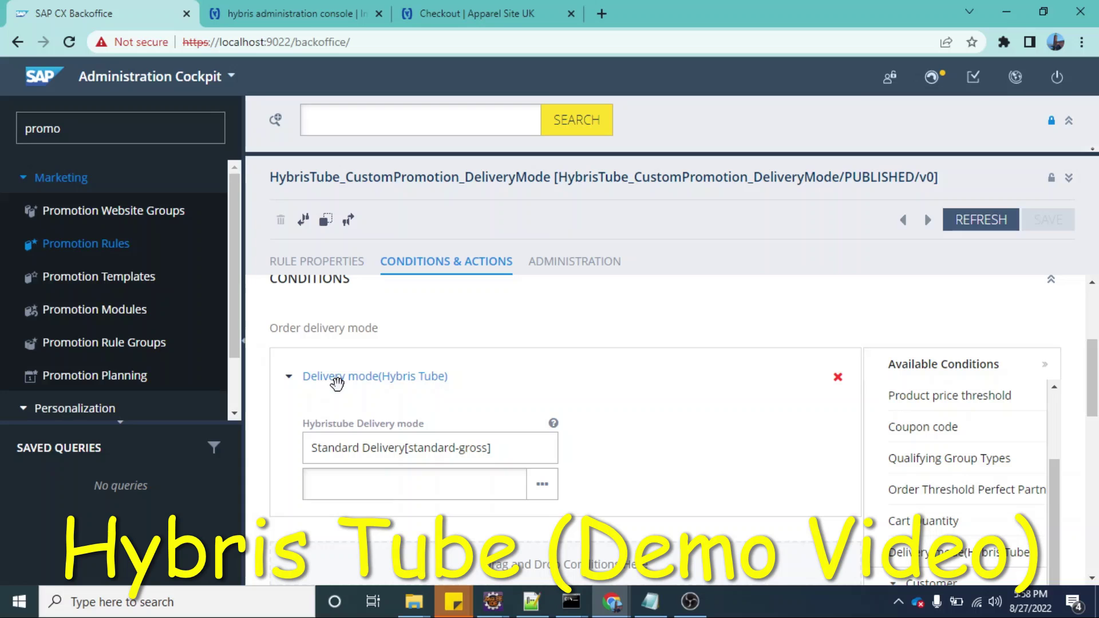
Return to the storefront checkout and set the shipment method to Premium Delivery - 1-2 Business Days.
left_click(479, 13)
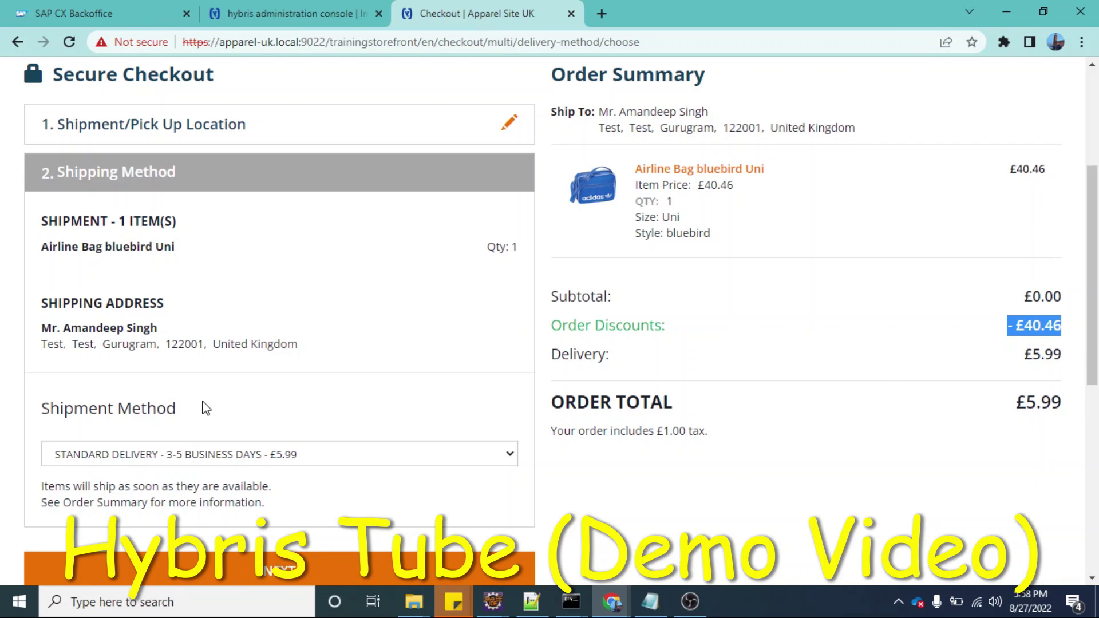
scroll(205, 408, "down", 3)
left_click(240, 270)
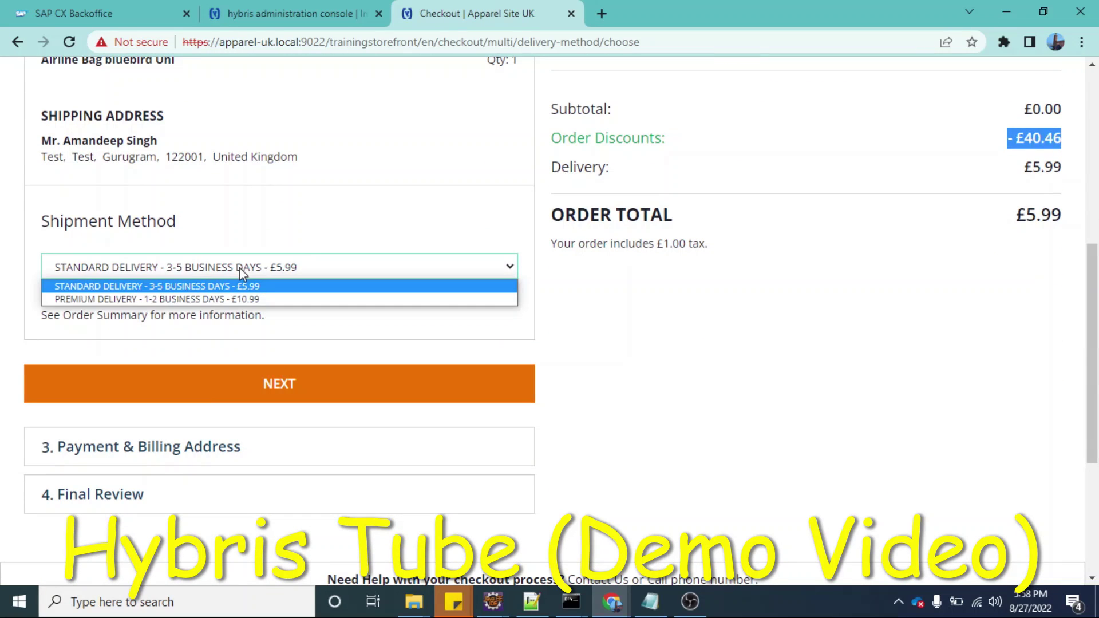
left_click(212, 299)
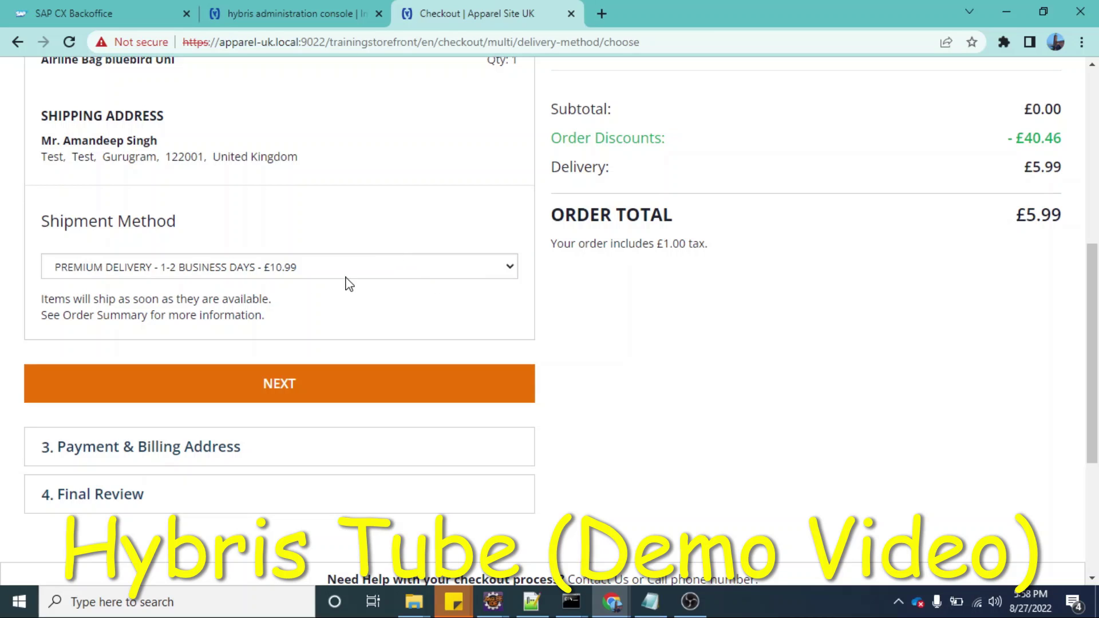
Review the Standard Delivery condition and the percentage discount on cart action of the promotion rule in the Backoffice.
left_click(127, 11)
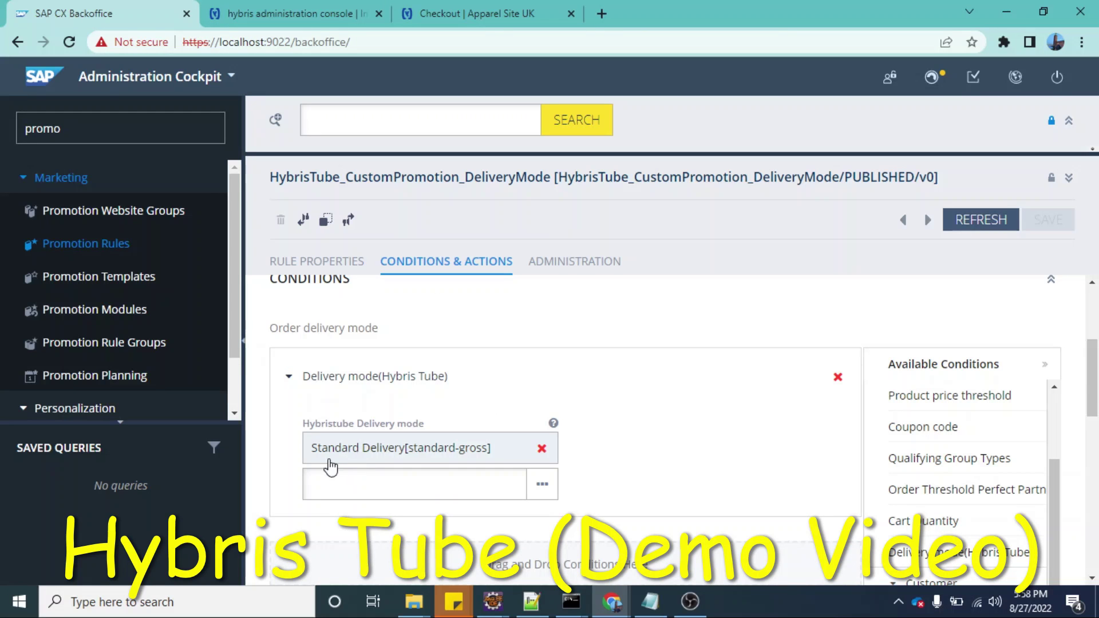
scroll(408, 487, "down", 5)
scroll(409, 488, "down", 2)
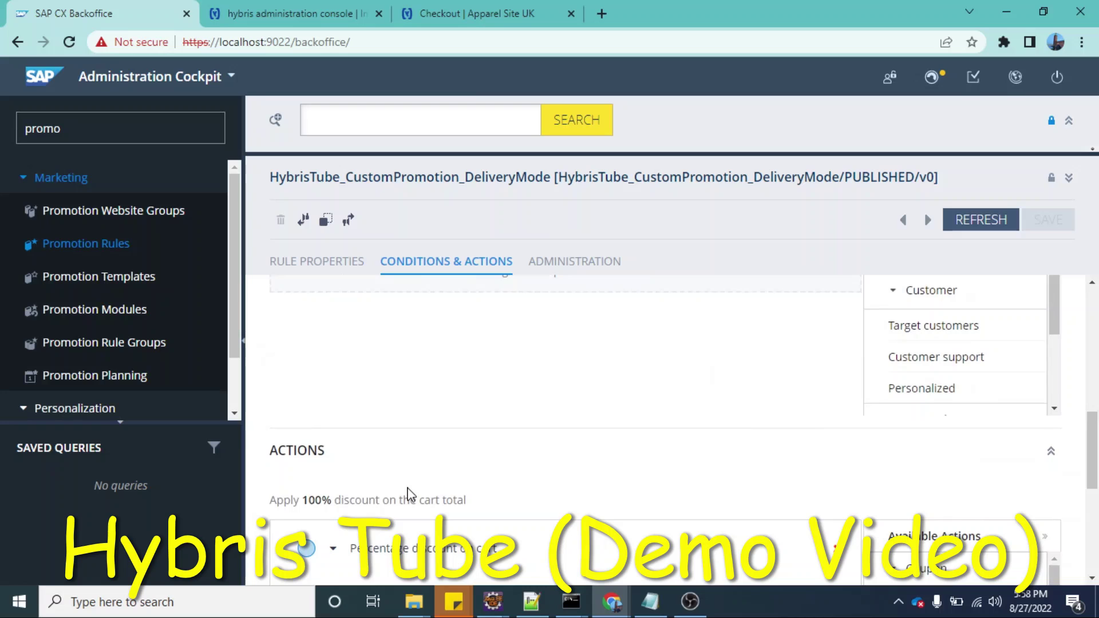
scroll(366, 537, "down", 2)
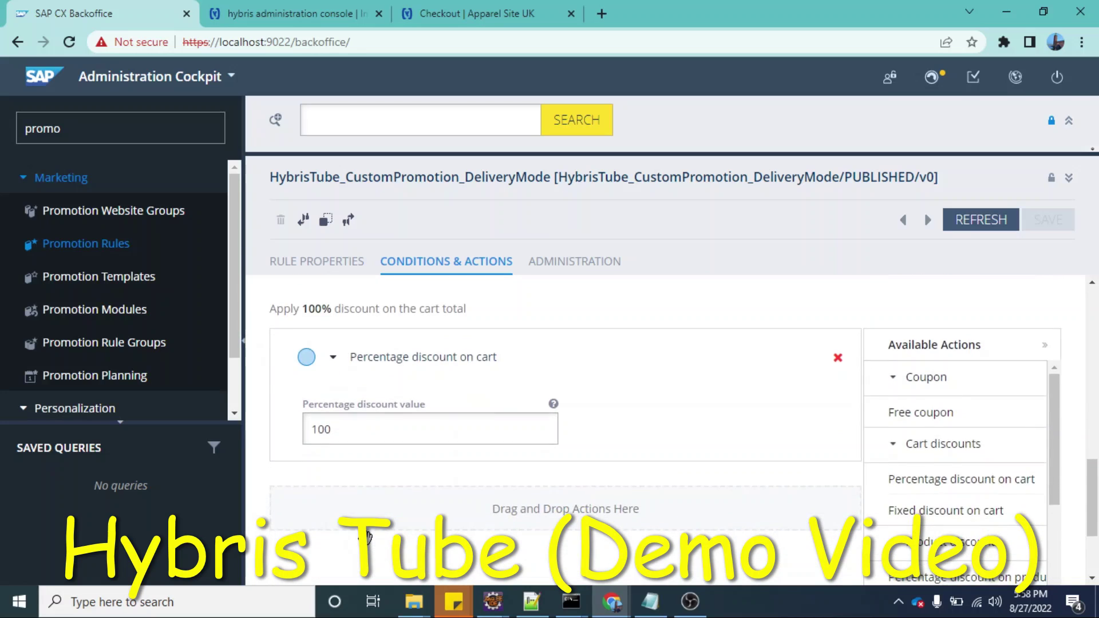
scroll(361, 509, "up", 6)
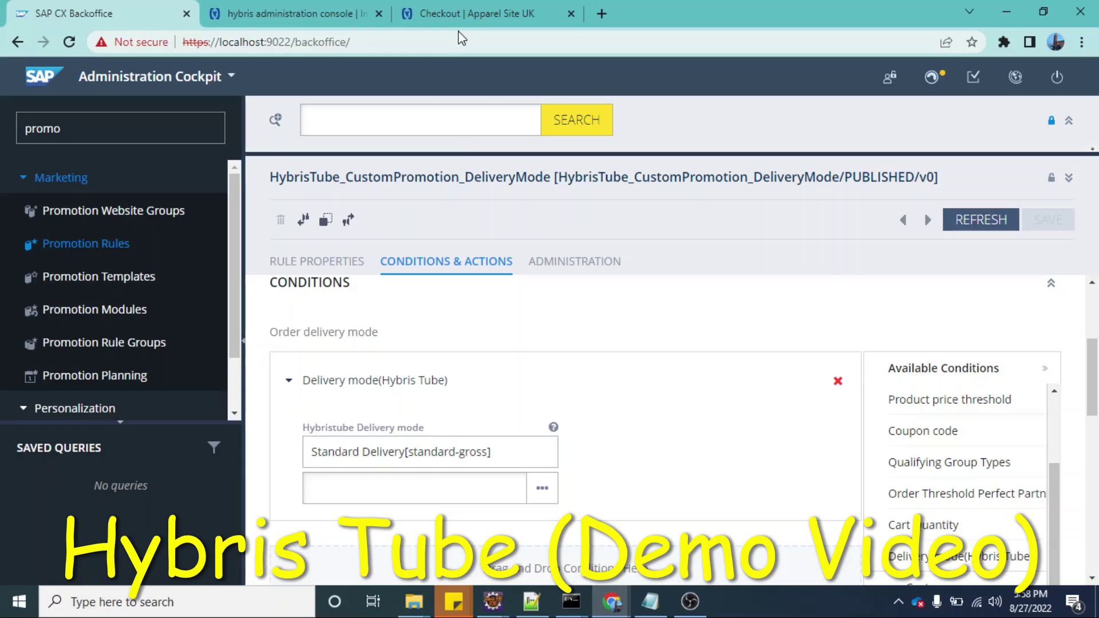
Return to the storefront, continue with Premium Delivery to Payment & Billing Address and review the order summary's totals.
left_click(462, 13)
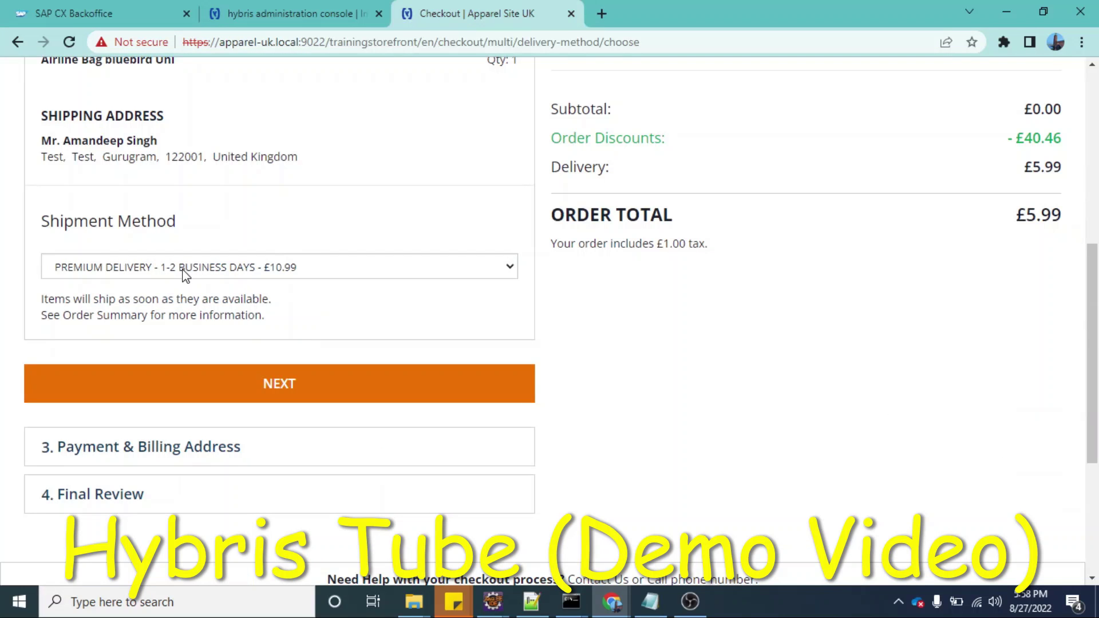
left_click(317, 392)
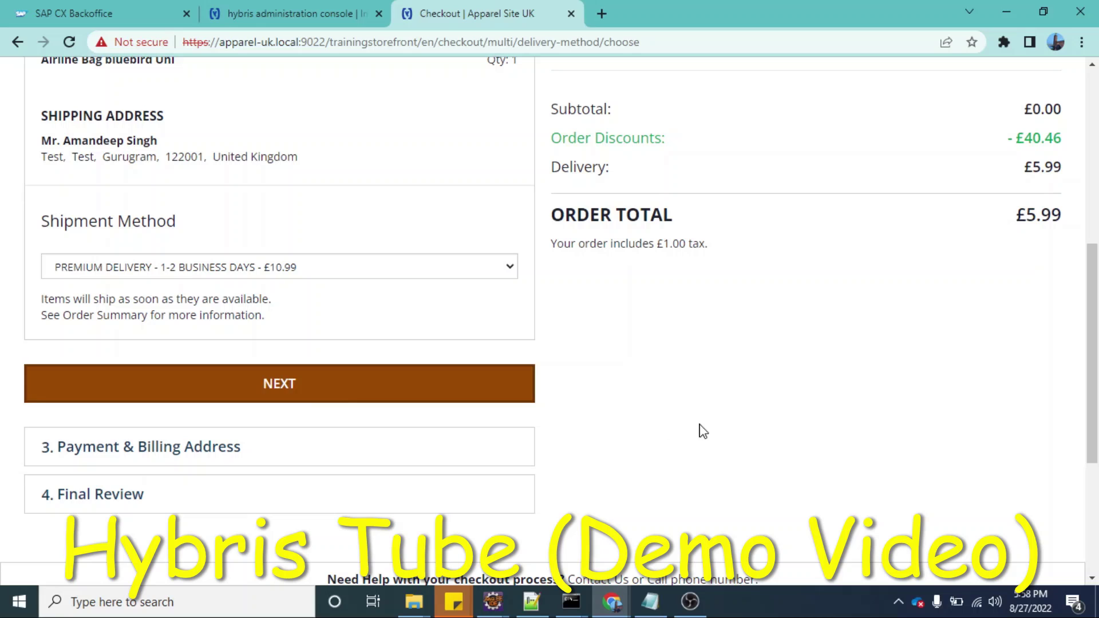
left_click(352, 388)
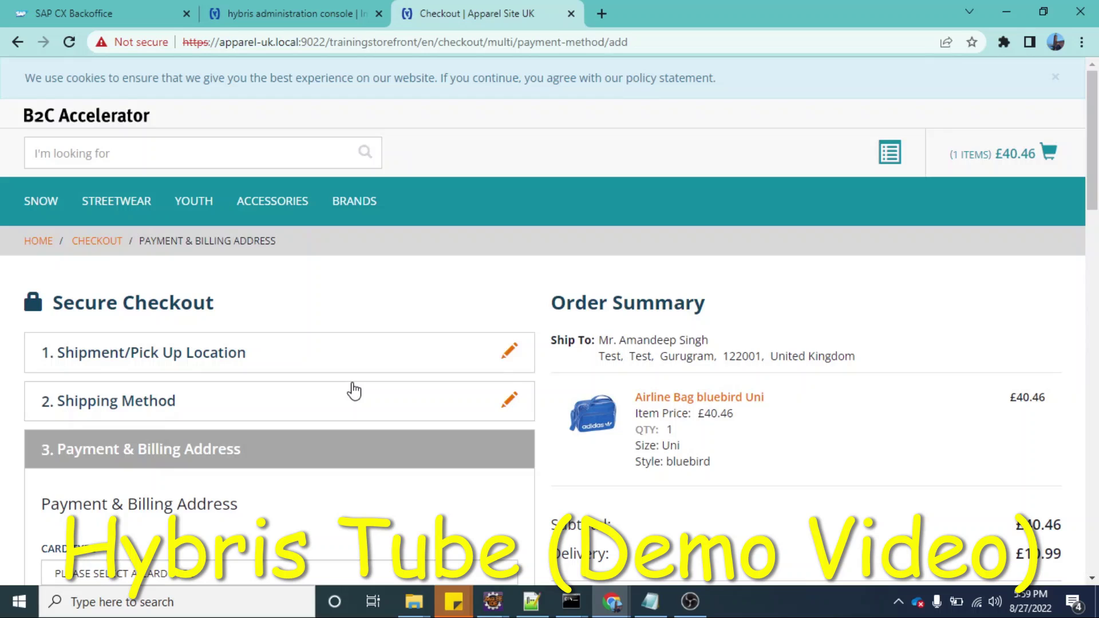
scroll(664, 507, "down", 3)
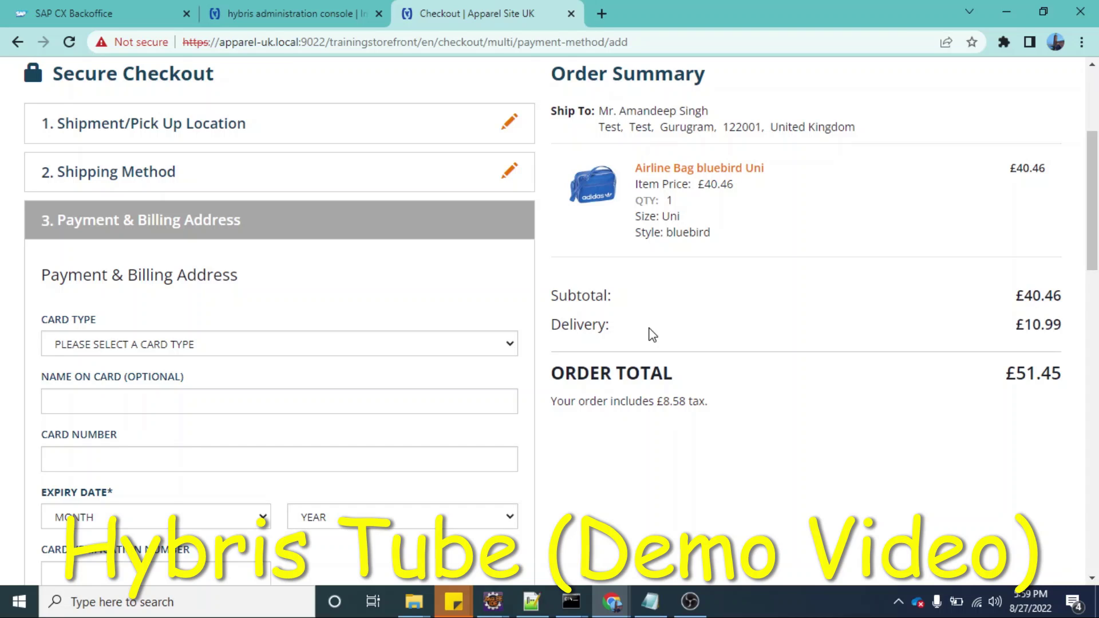
Switch to Notepad++ and add four line breaks after the requirement text ending in "(standarad-gross)".
left_click(531, 601)
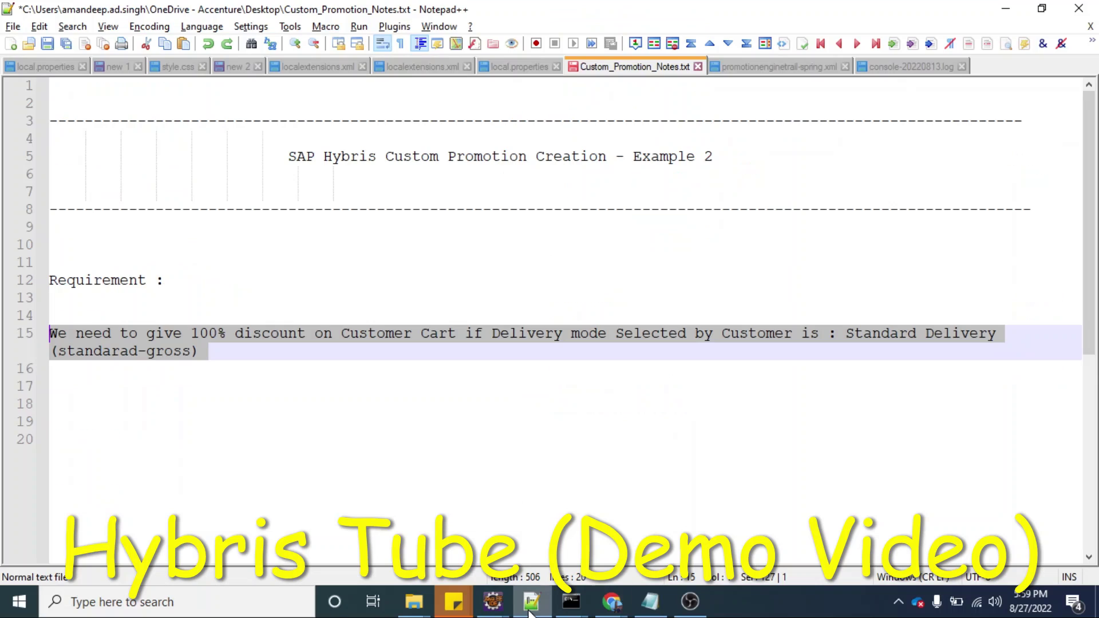
left_click(237, 355)
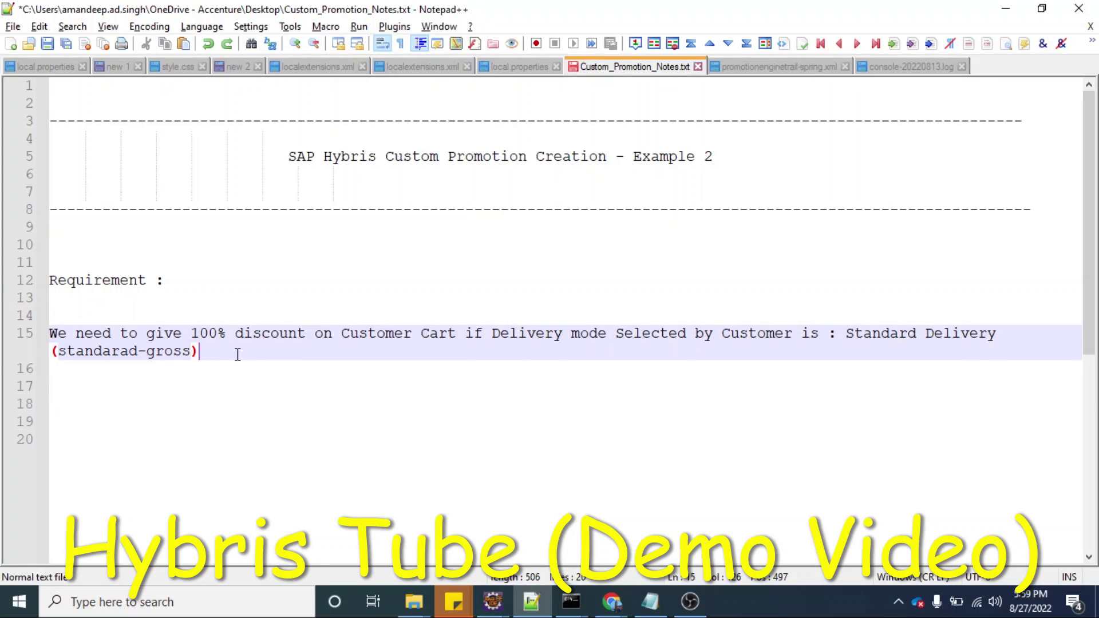
key("Return")
key("Return")
key("Return")
key("Return")
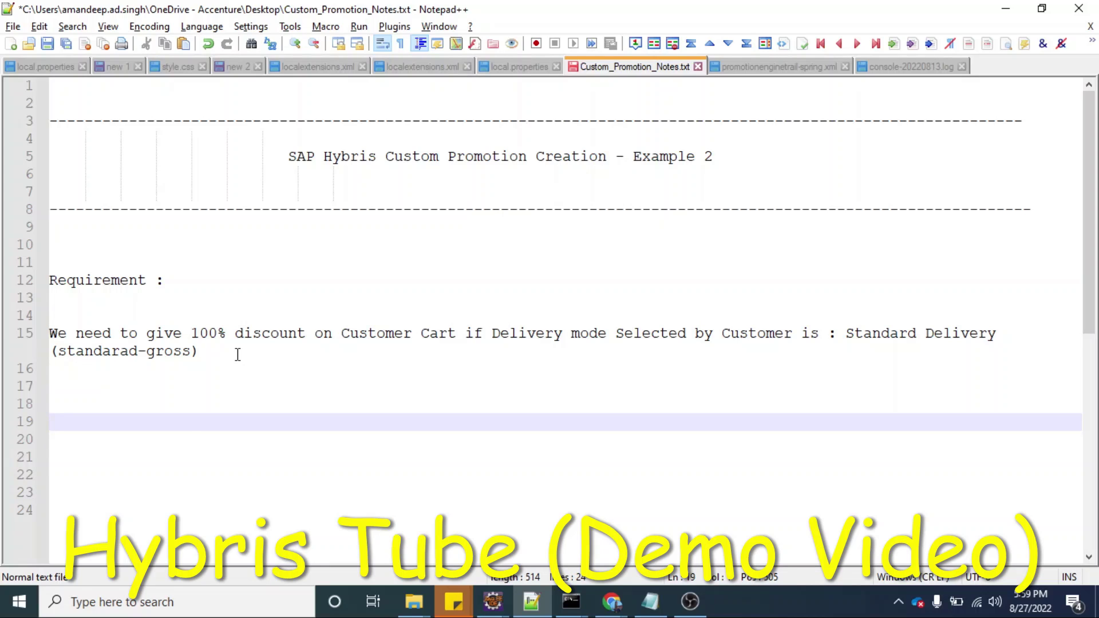
Write the note "Promotions and Vouchers are basically to improve the sale of Products on your site." below the requirement.
type("Promot")
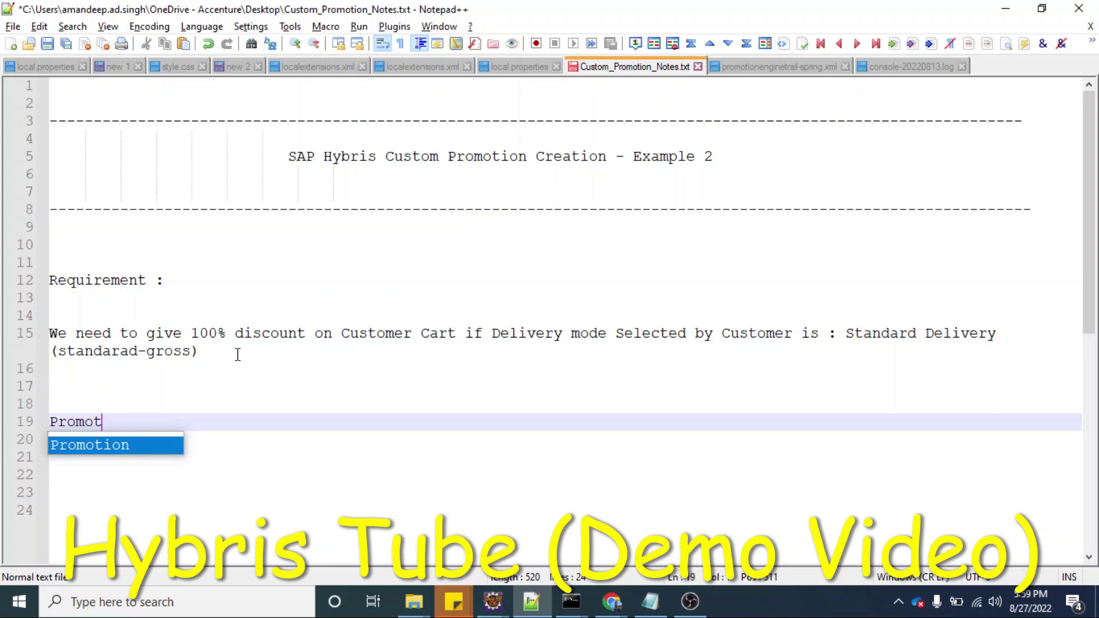
type("on")
key("BackSpace")
key("BackSpace")
type("ions ar")
key("BackSpace")
type("nd Vouc")
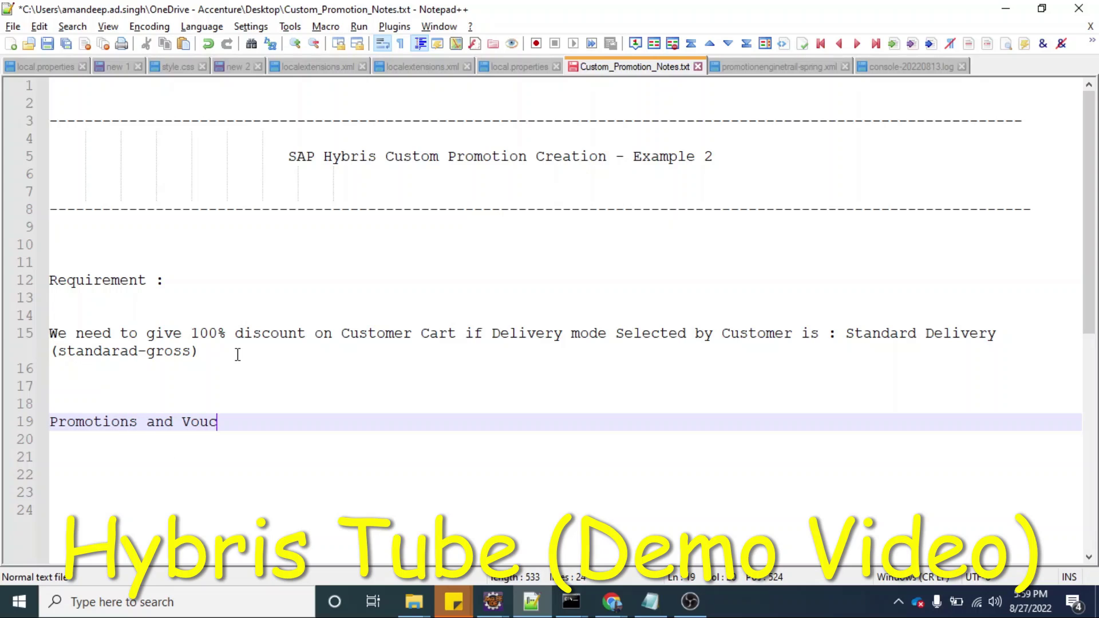
type("hers are basically to ")
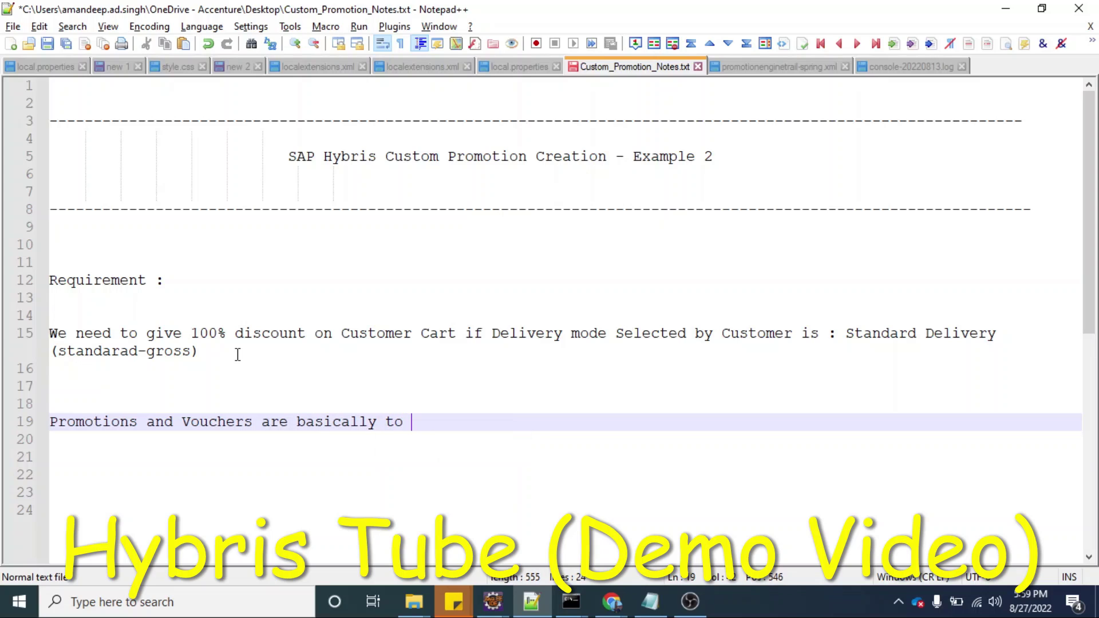
type("improve the sale of Products on ")
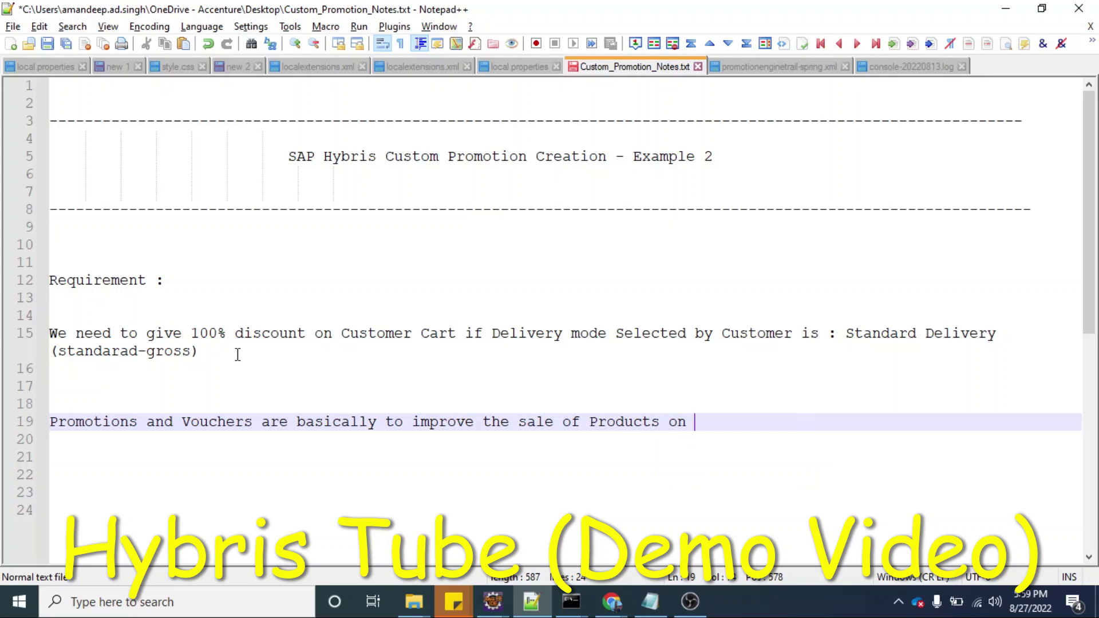
type("your site.")
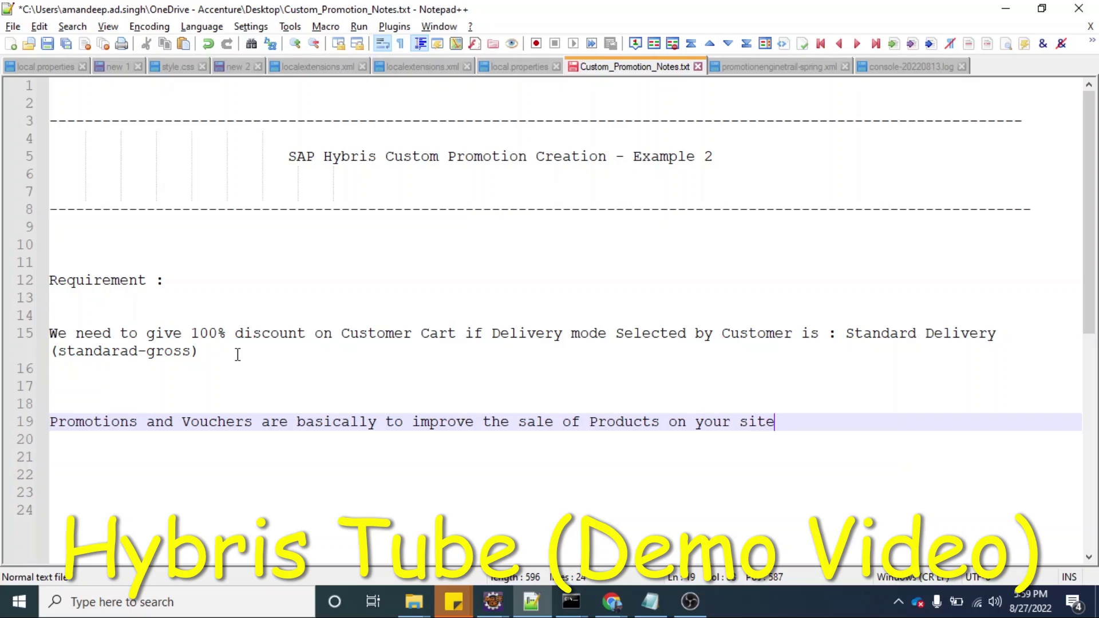
Leave two blank lines and begin a new note with "Promotions are based on Promotion Engine which is based".
key("Return")
key("Return")
key("Return")
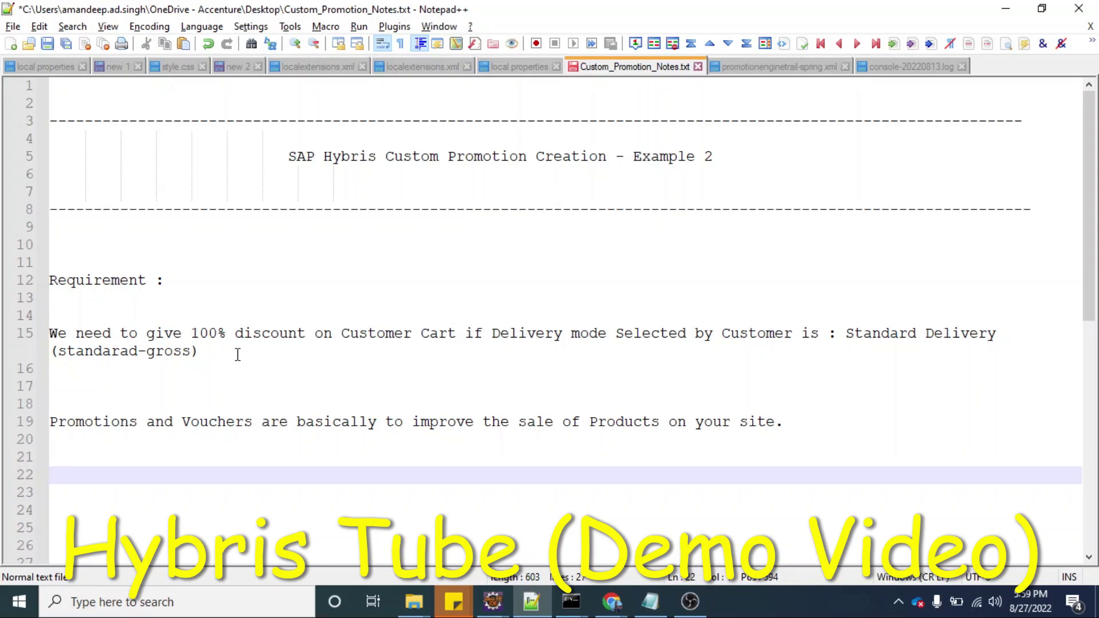
type("Promotion")
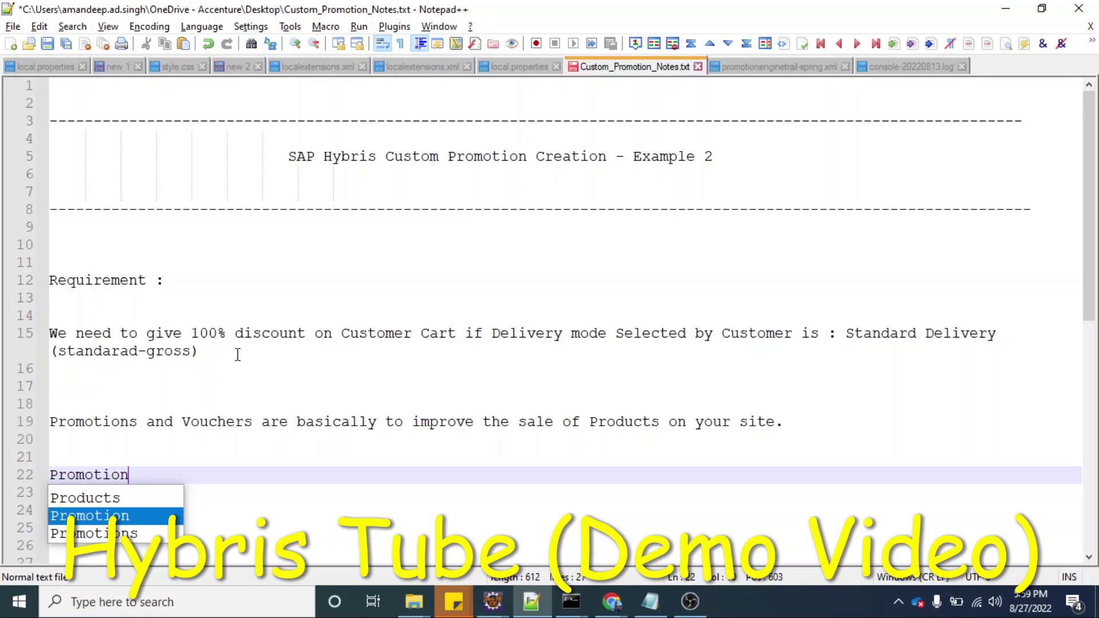
type("s are based")
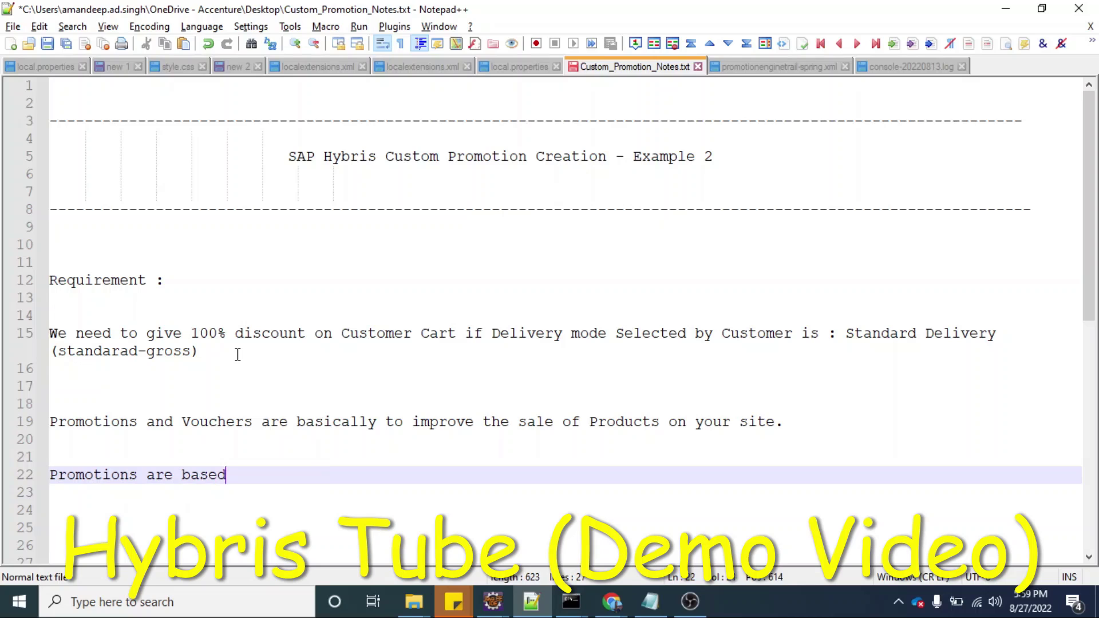
type(" on Pro")
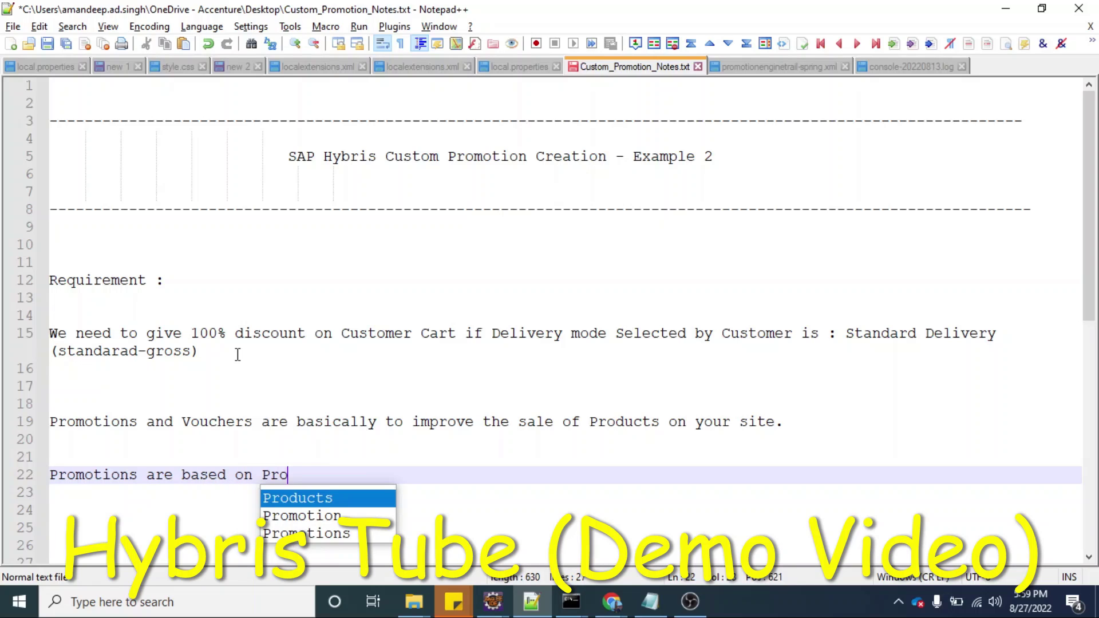
type("motion")
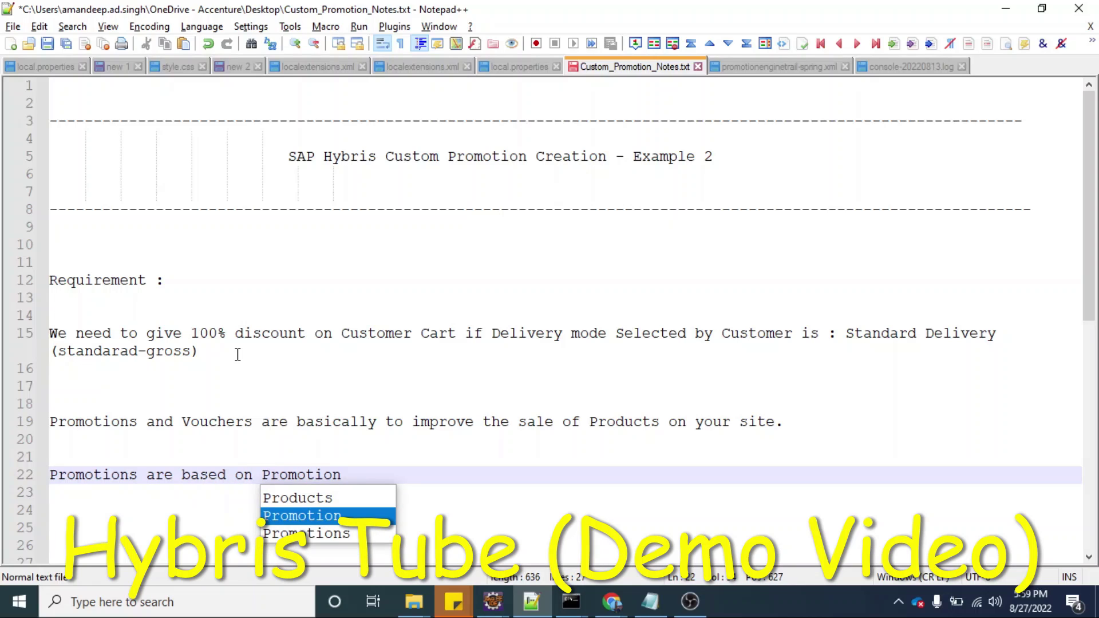
type(" Engine which i")
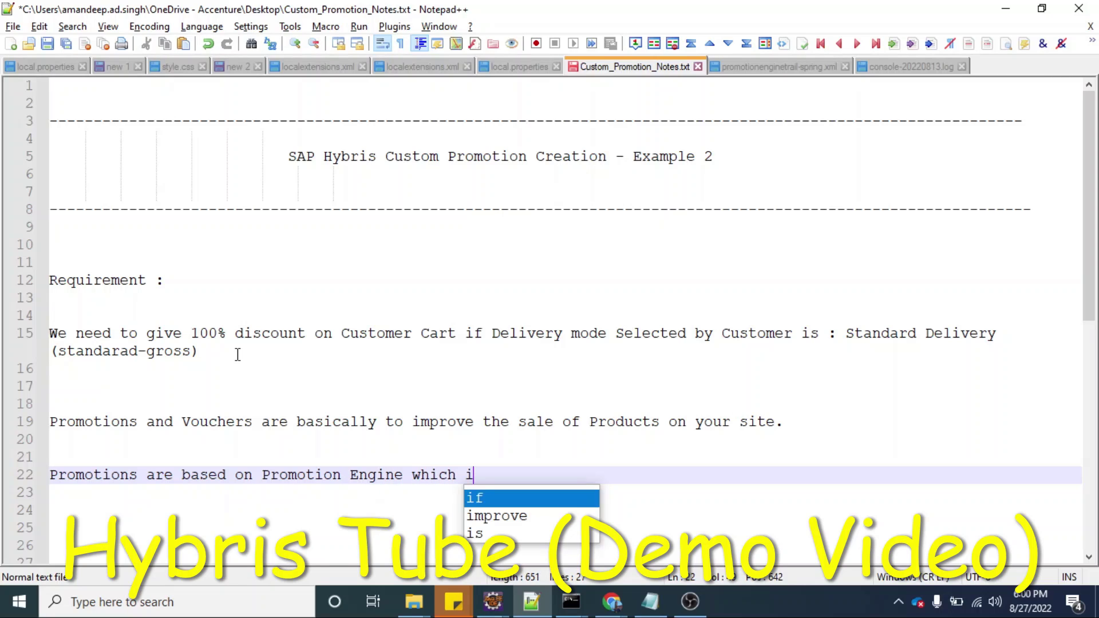
type("s based")
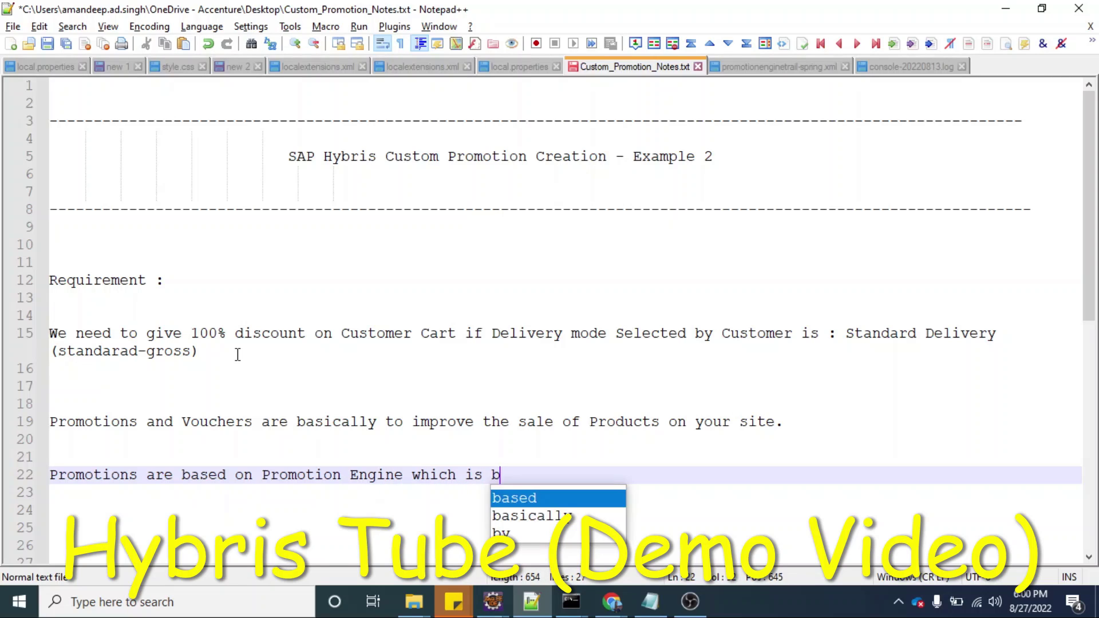